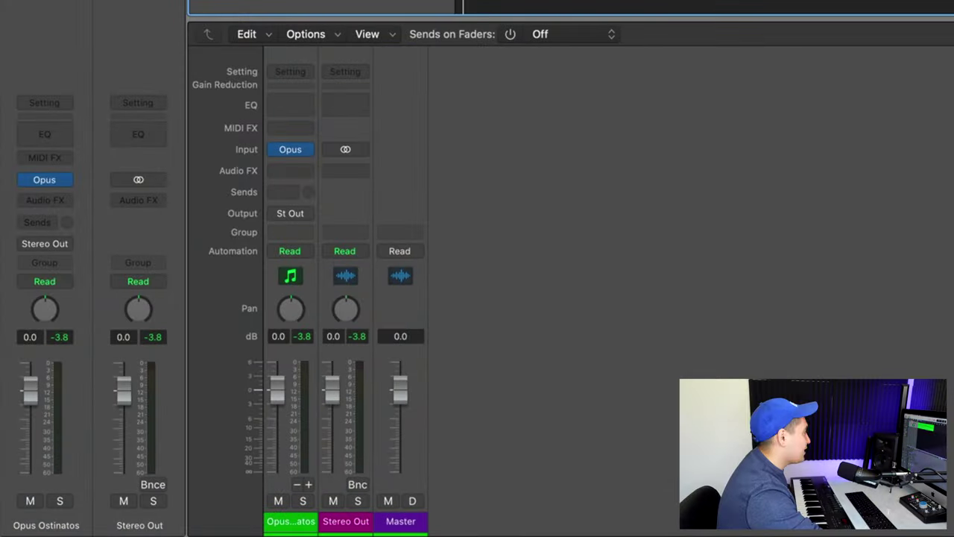
{"action": "left_click", "coordinate": [68, 159]}
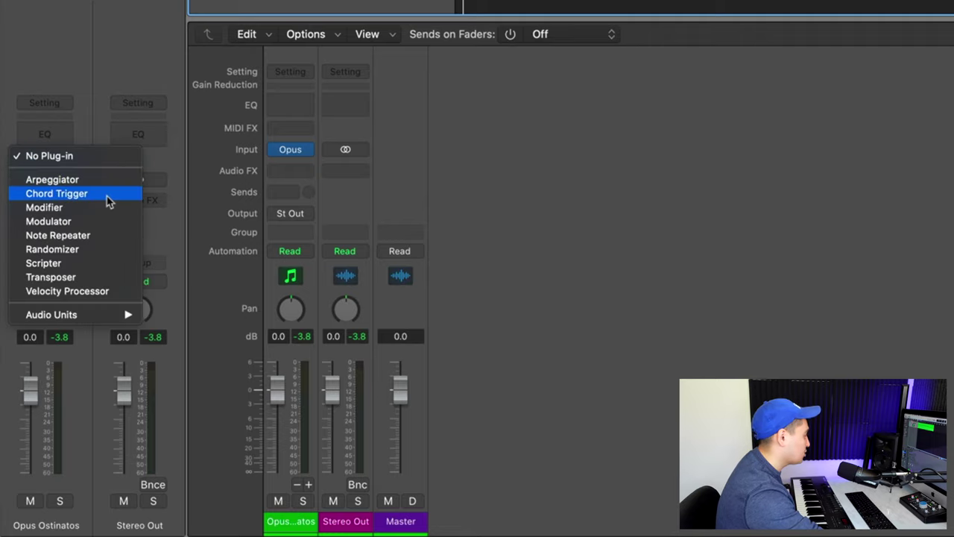
{"action": "left_click", "coordinate": [125, 60]}
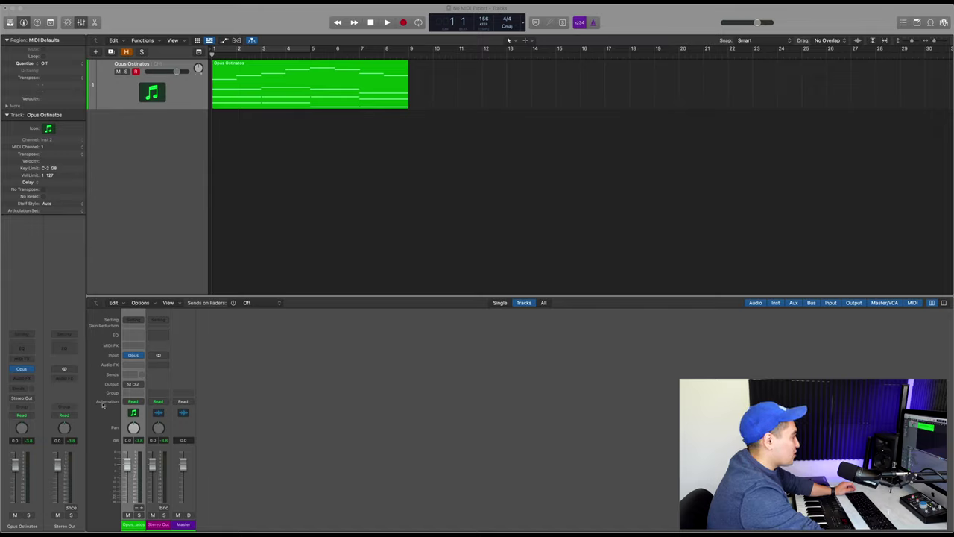
Inspect the Opus channel's output routing choices, leaving the output unchanged.
{"action": "left_click", "coordinate": [32, 399]}
{"action": "mouse_move", "coordinate": [33, 428]}
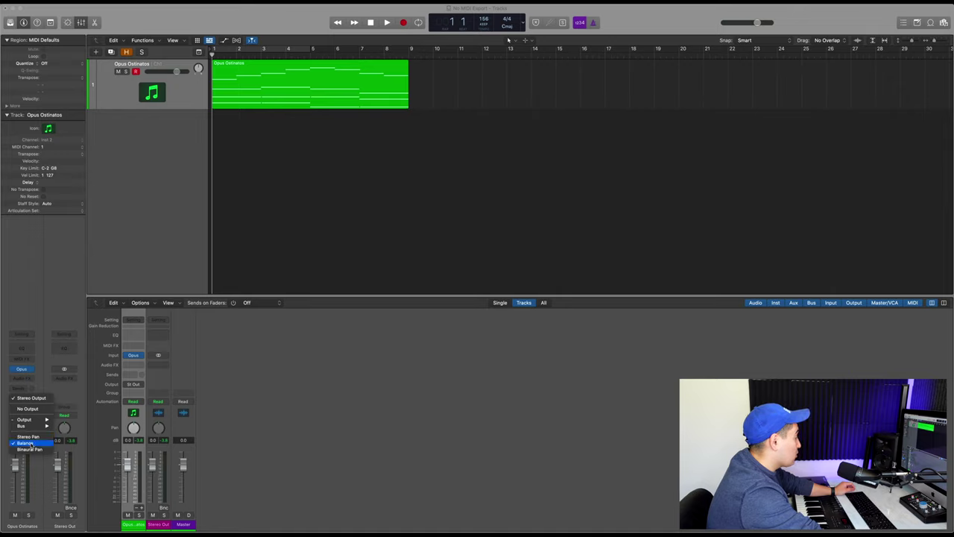
{"action": "left_click", "coordinate": [280, 229]}
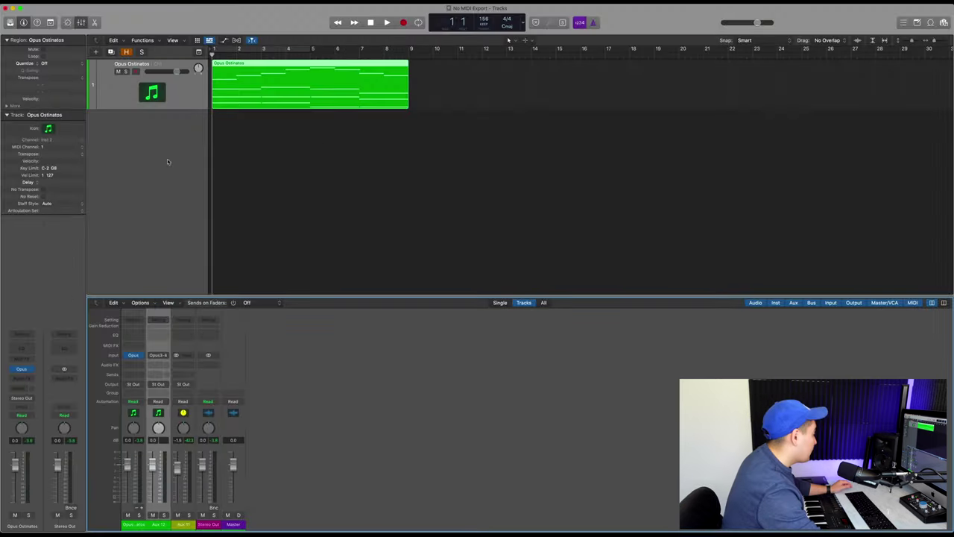
Open the Opus plug-in window on Hollywood Orchestrator's Ostinatos - Quarter Notes 02 preset.
{"action": "left_click", "coordinate": [22, 369]}
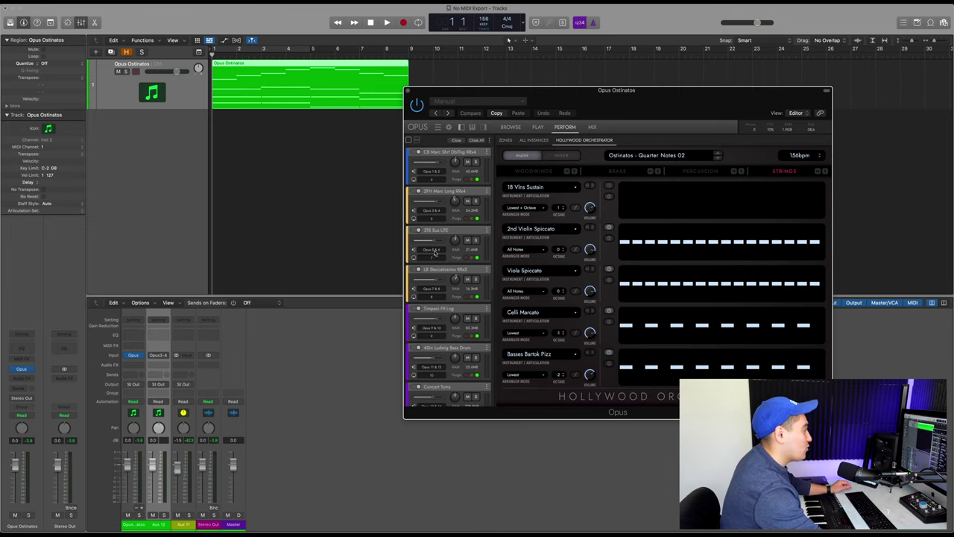
{"action": "left_click", "coordinate": [408, 91]}
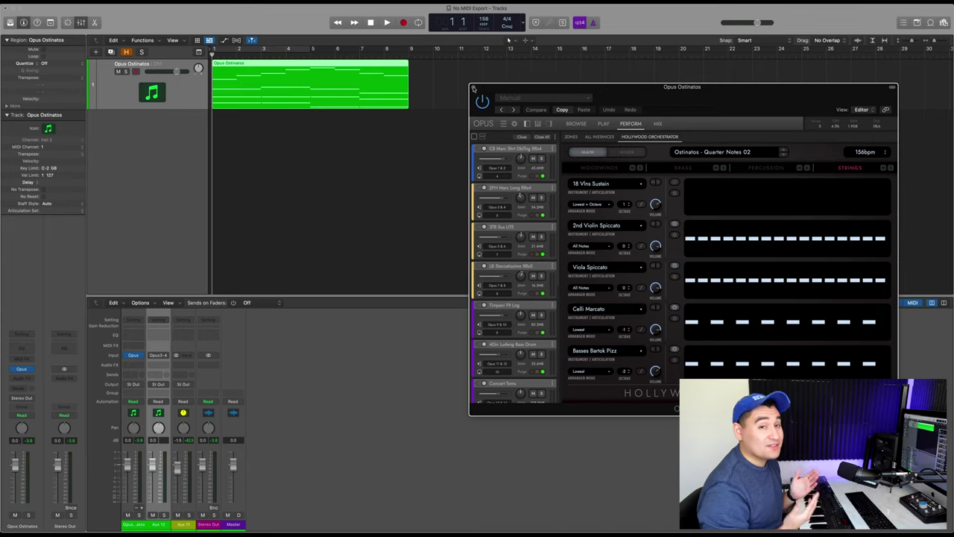
Close the Opus window and mute the Opus Ostinatos track.
{"action": "left_click", "coordinate": [474, 88]}
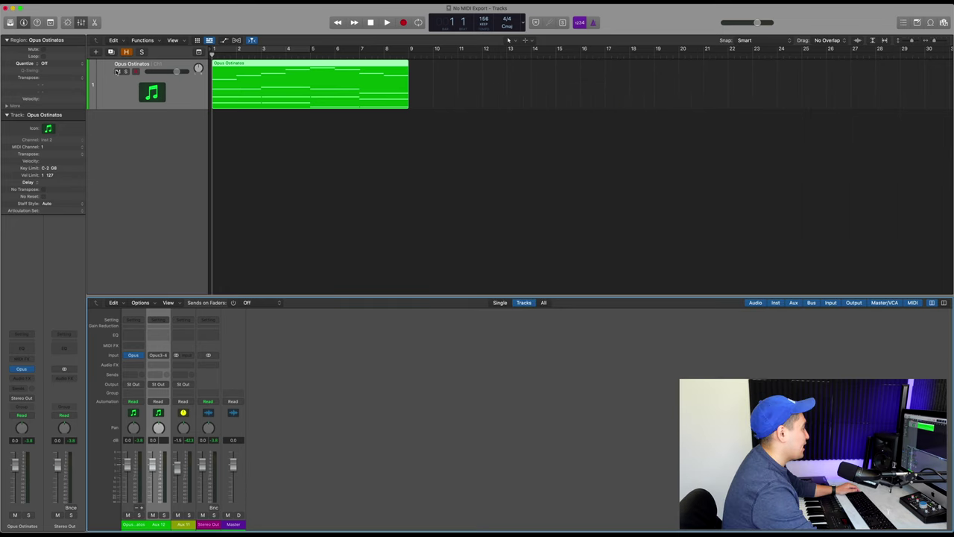
{"action": "left_click", "coordinate": [118, 72]}
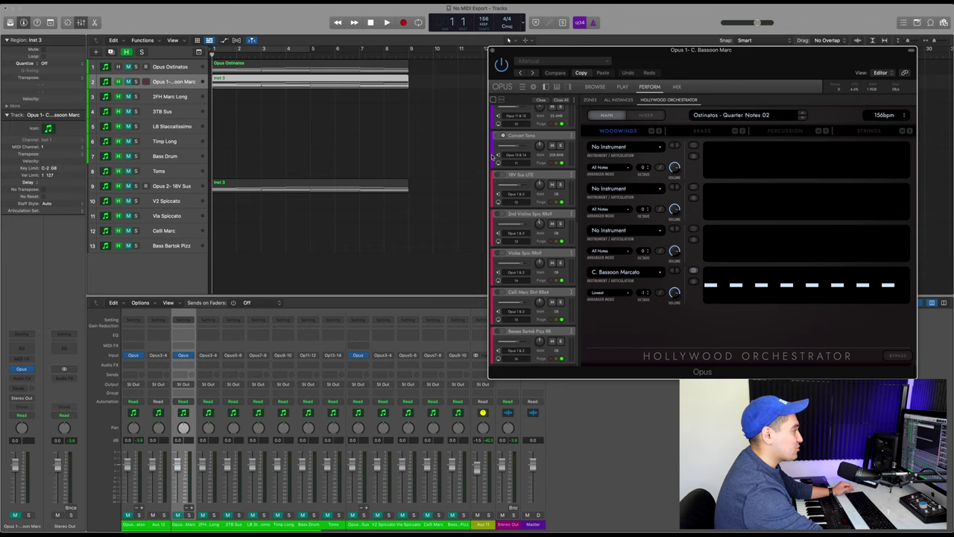
{"action": "scroll", "coordinate": [493, 158], "scroll_direction": "up", "scroll_amount": 10}
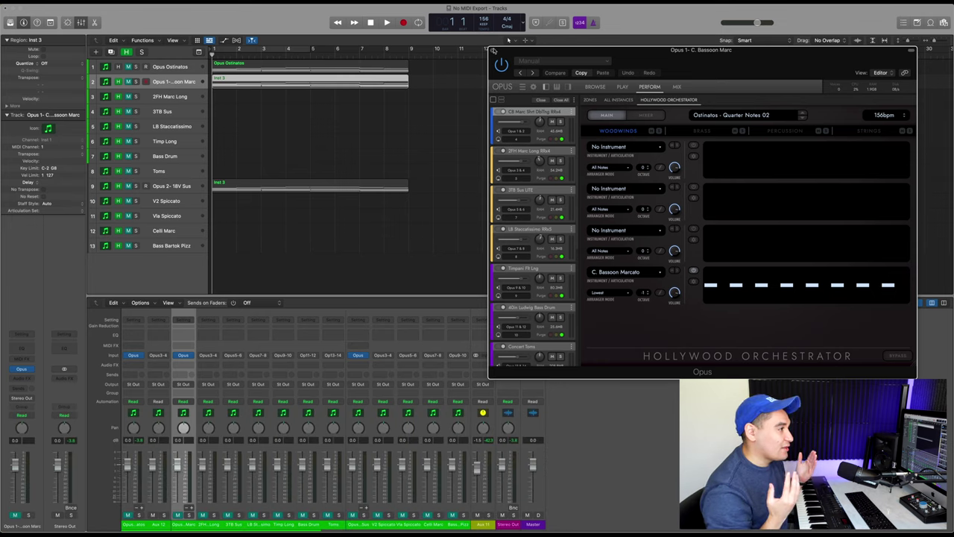
Close the Opus window, start a new Software Instrument track with Opus, then cancel it.
{"action": "left_click", "coordinate": [493, 50]}
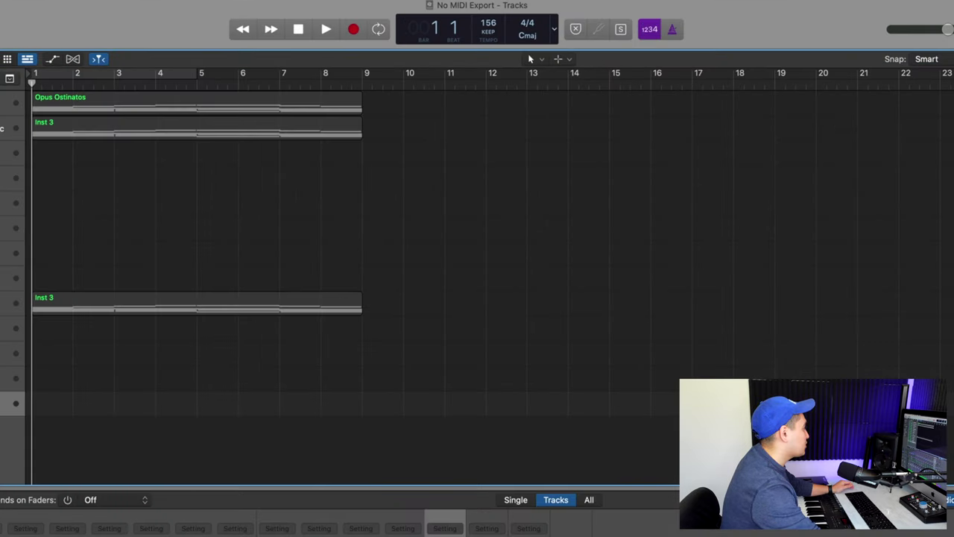
{"action": "key", "text": "alt+super+n"}
{"action": "left_click", "coordinate": [375, 27]}
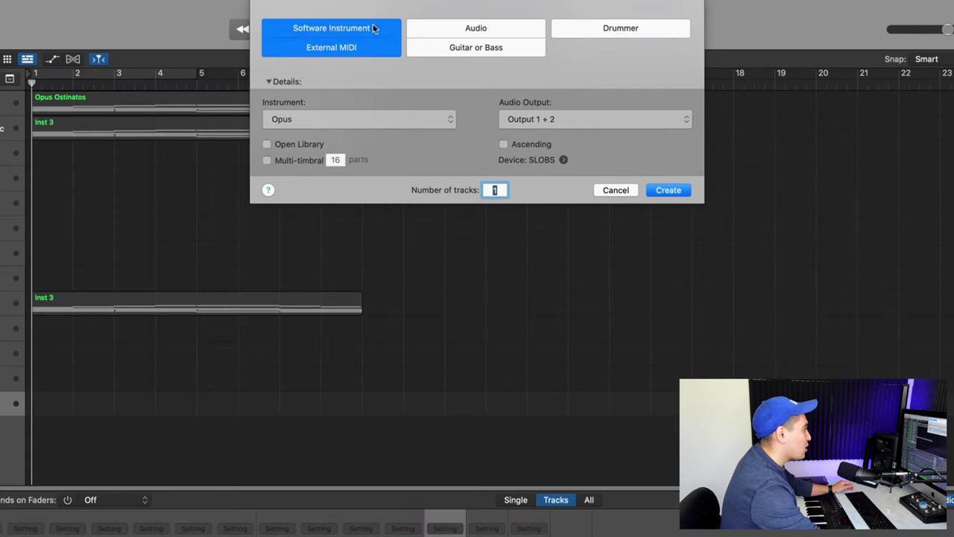
{"action": "left_click", "coordinate": [449, 122]}
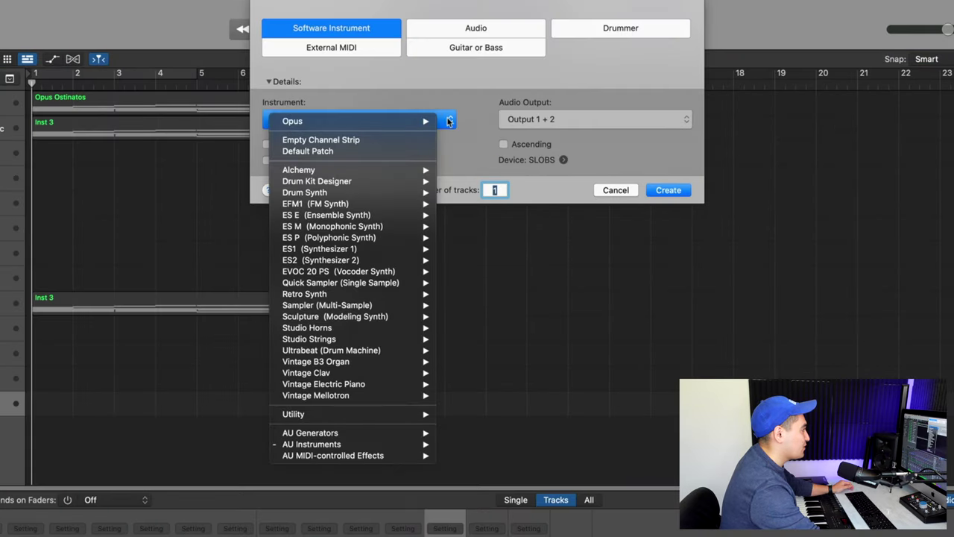
{"action": "mouse_move", "coordinate": [448, 122]}
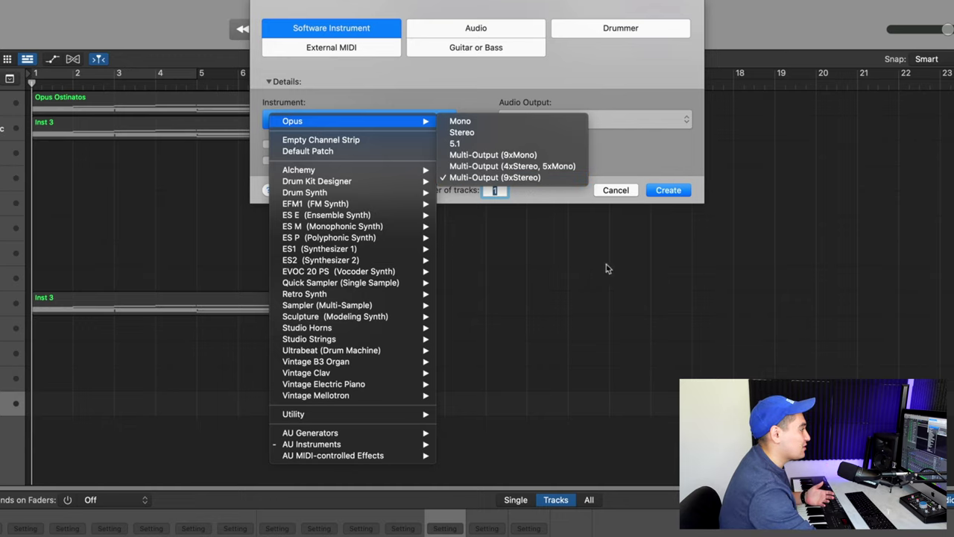
{"action": "left_click", "coordinate": [618, 189]}
{"action": "left_click", "coordinate": [603, 189]}
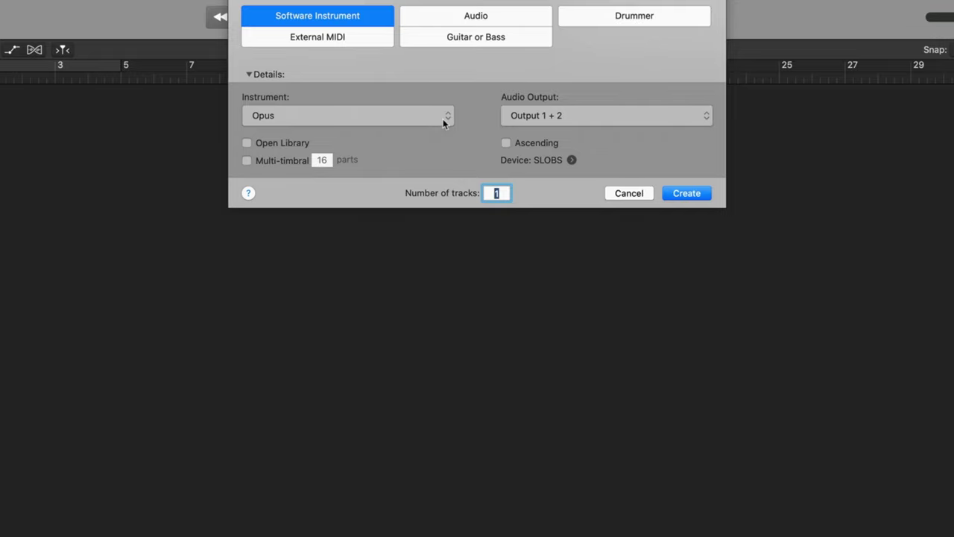
Browse AU Instruments > East West > Opus again, then select the Opus Ostinatos track.
{"action": "left_click", "coordinate": [443, 118]}
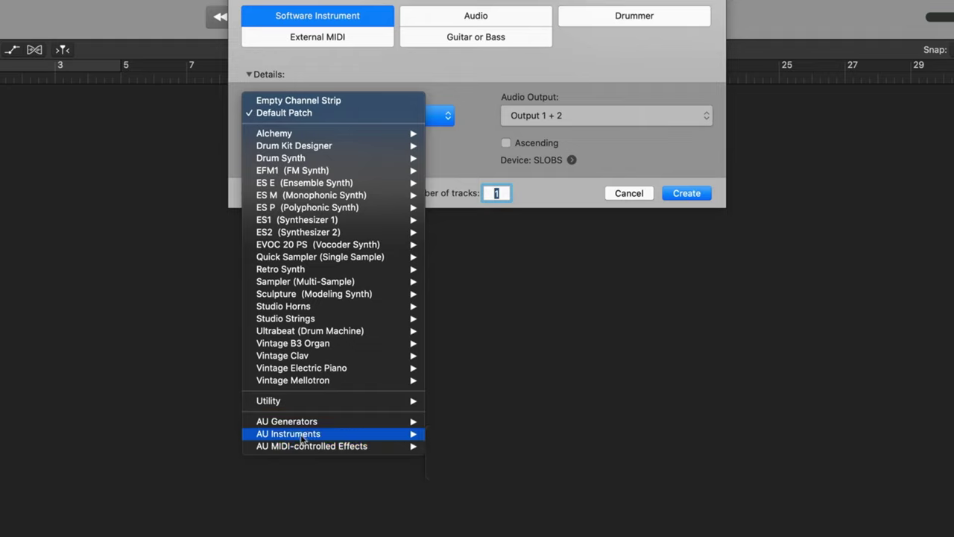
{"action": "mouse_move", "coordinate": [302, 438]}
{"action": "mouse_move", "coordinate": [456, 462]}
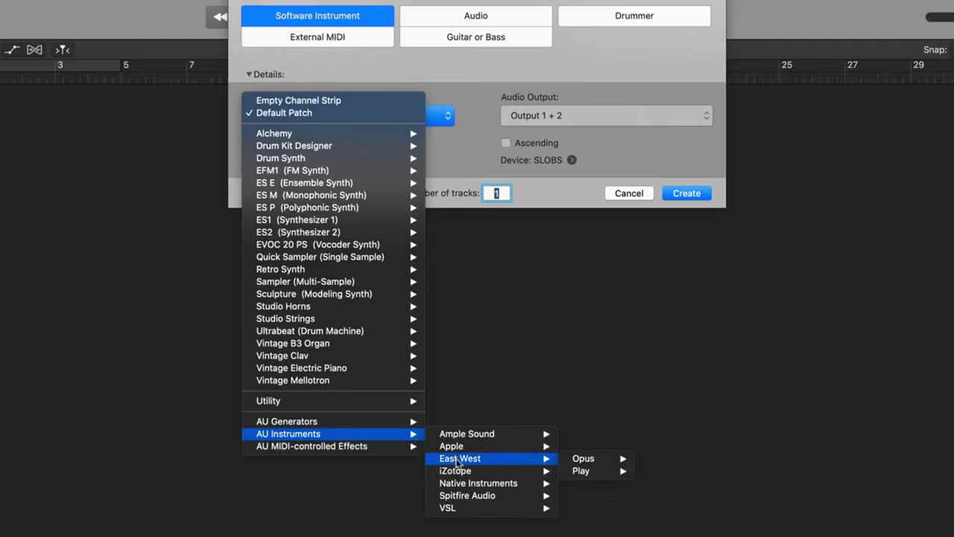
{"action": "mouse_move", "coordinate": [589, 462]}
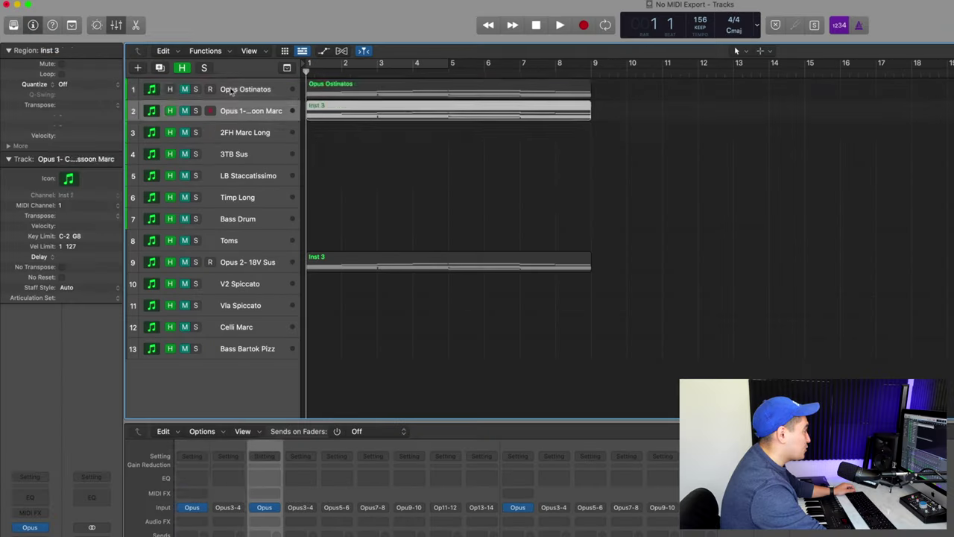
{"action": "left_click", "coordinate": [243, 90]}
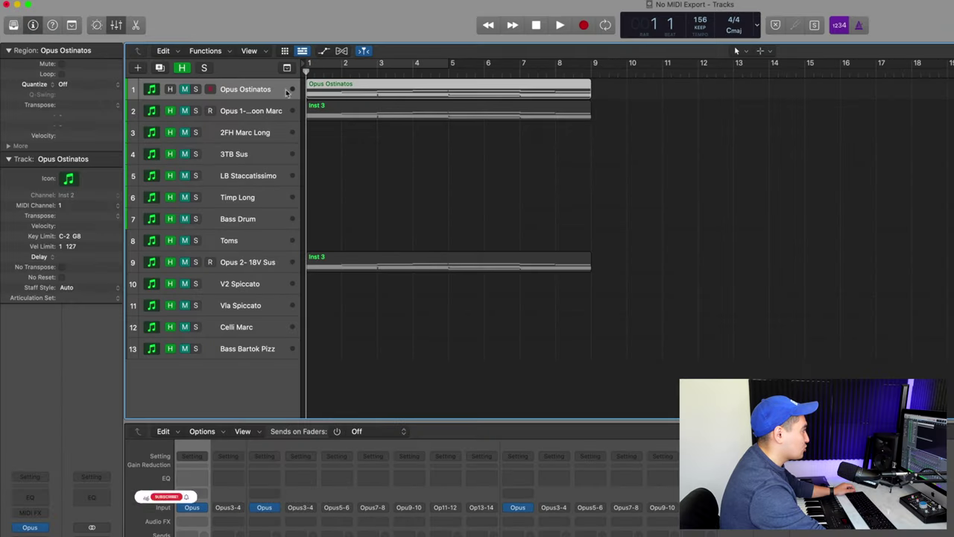
Select track 2, the C. Bassoon part, and open its Opus instrument window.
{"action": "left_click", "coordinate": [344, 114]}
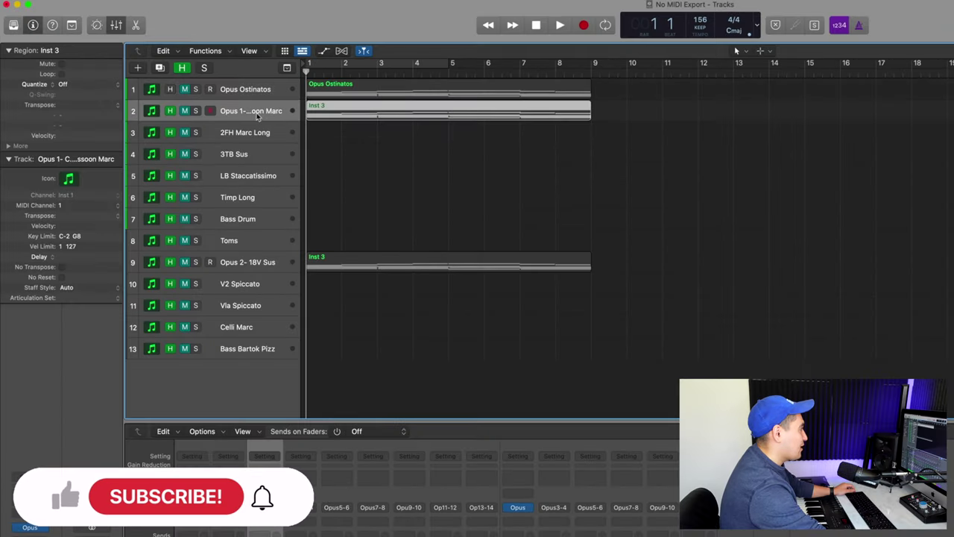
{"action": "left_click", "coordinate": [260, 266]}
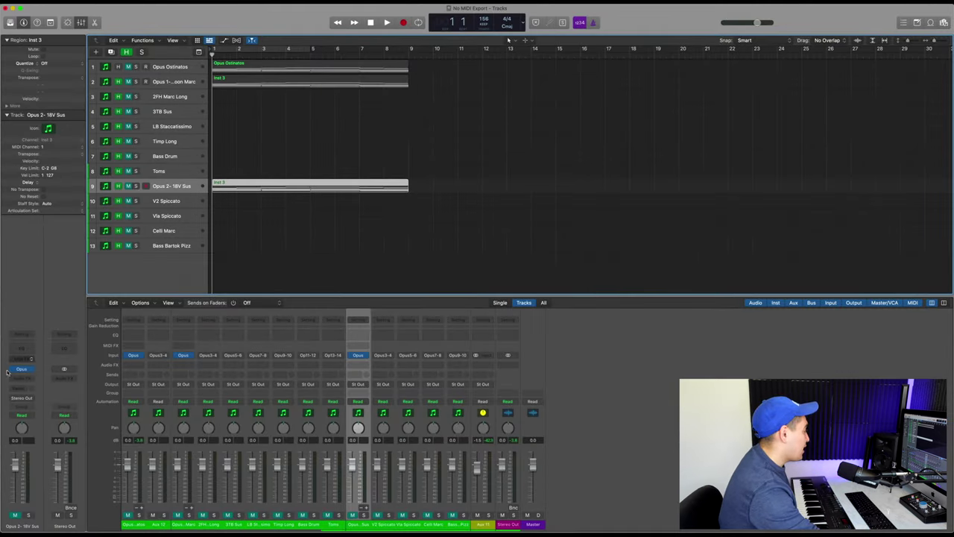
{"action": "left_click", "coordinate": [166, 82]}
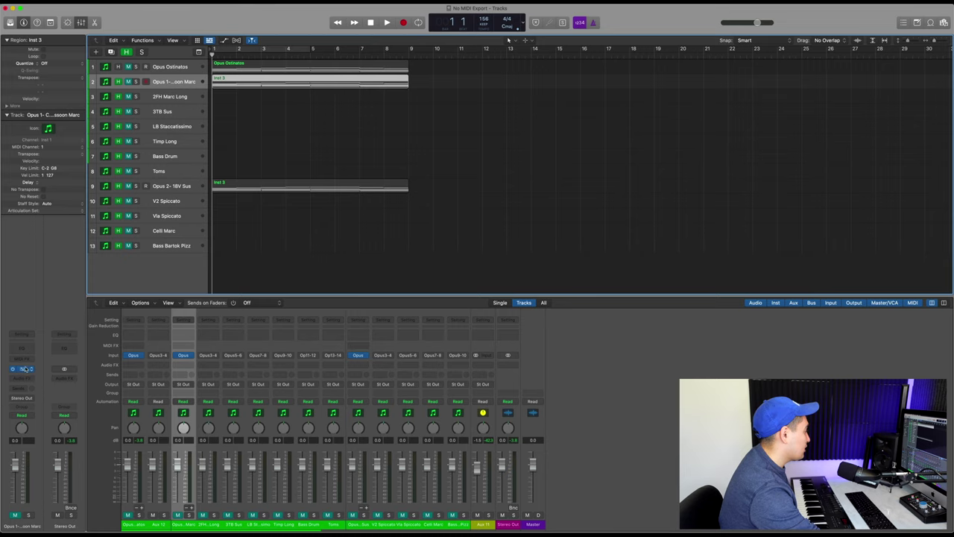
{"action": "left_click", "coordinate": [22, 369]}
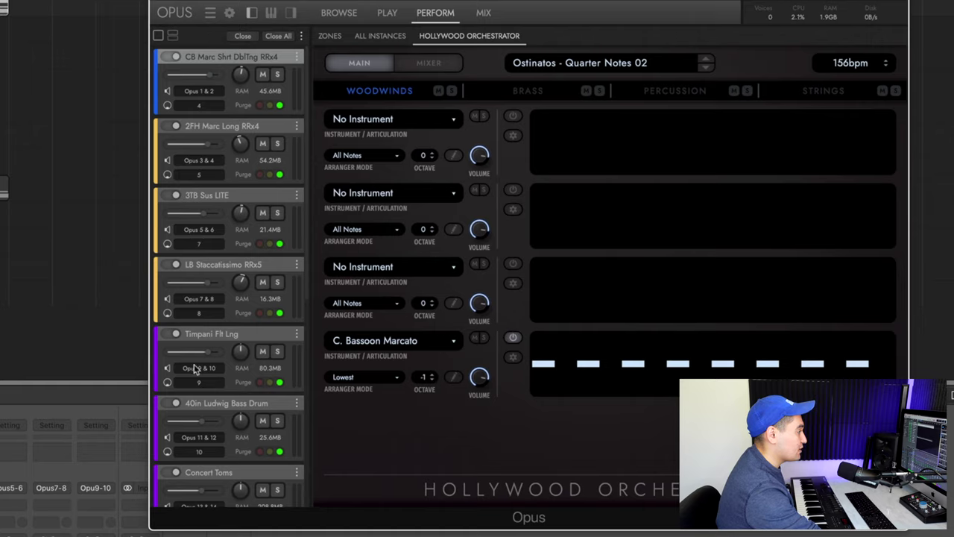
Scroll the Opus window to view the Strings parts, 18 Vlns Sustain through Basses Bartok Pizz.
{"action": "scroll", "coordinate": [157, 420], "scroll_direction": "down", "scroll_amount": 1}
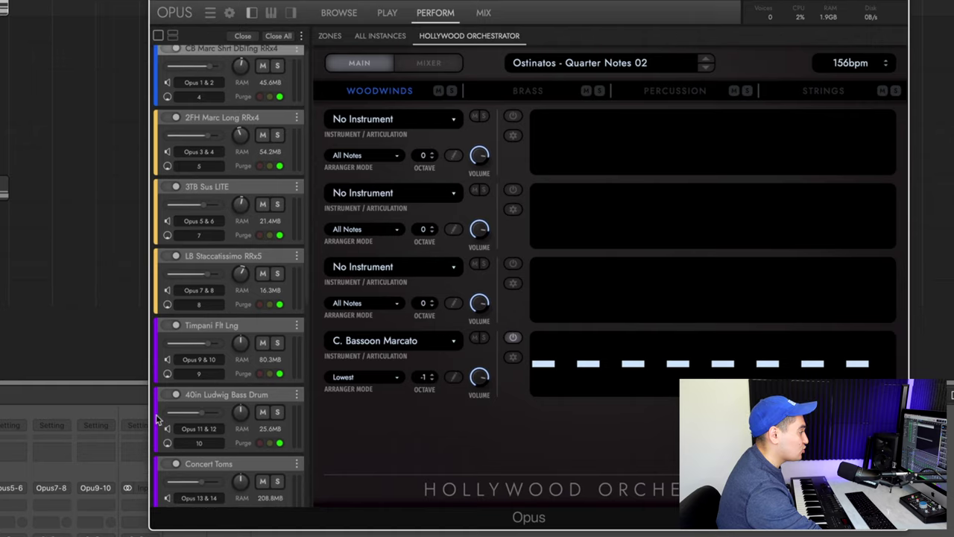
{"action": "scroll", "coordinate": [157, 420], "scroll_direction": "down", "scroll_amount": 2}
{"action": "scroll", "coordinate": [157, 420], "scroll_direction": "down", "scroll_amount": 4}
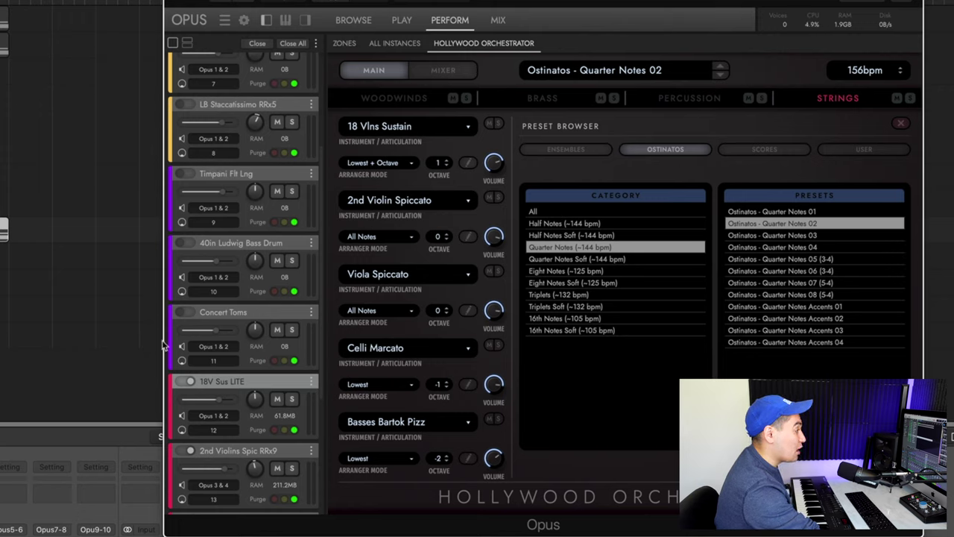
{"action": "scroll", "coordinate": [262, 220], "scroll_direction": "down", "scroll_amount": 3}
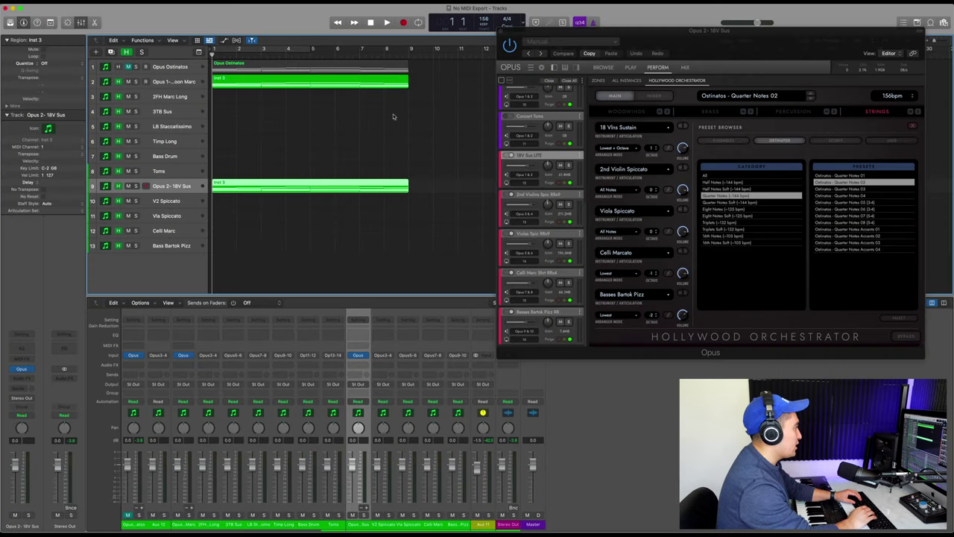
Solo the C. Bassoon track and audition it from the project start.
{"action": "key", "text": "space"}
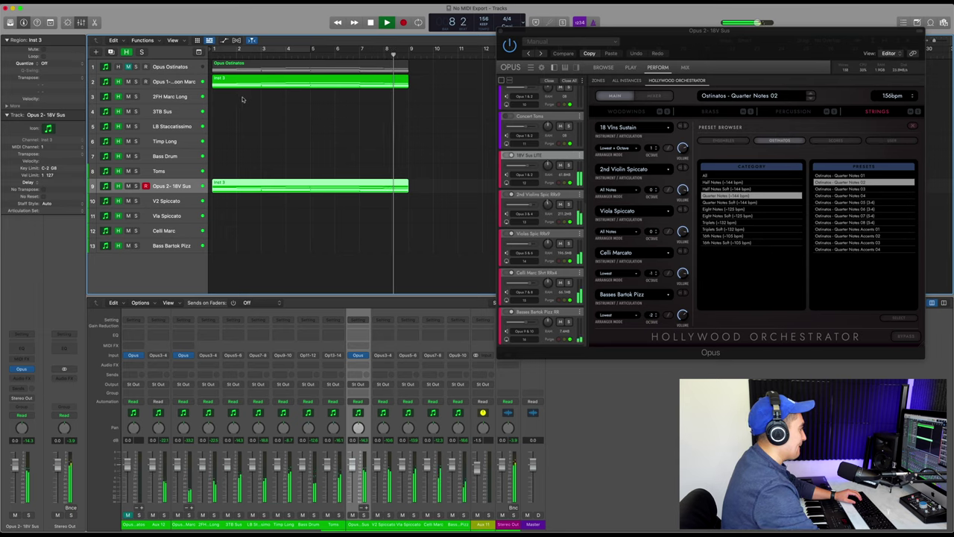
{"action": "key", "text": "space"}
{"action": "left_click", "coordinate": [177, 98]}
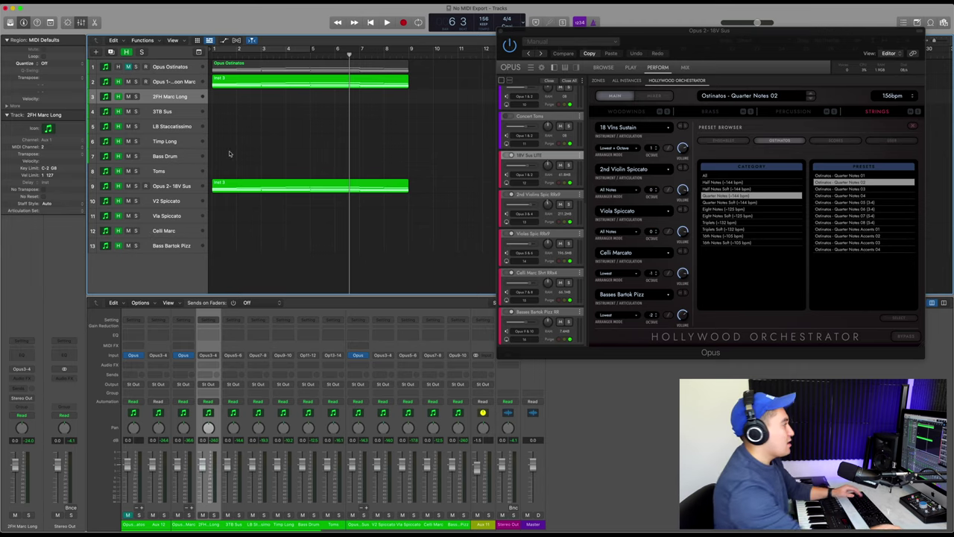
{"action": "left_click", "coordinate": [248, 83]}
{"action": "key", "text": "ctrl+s"}
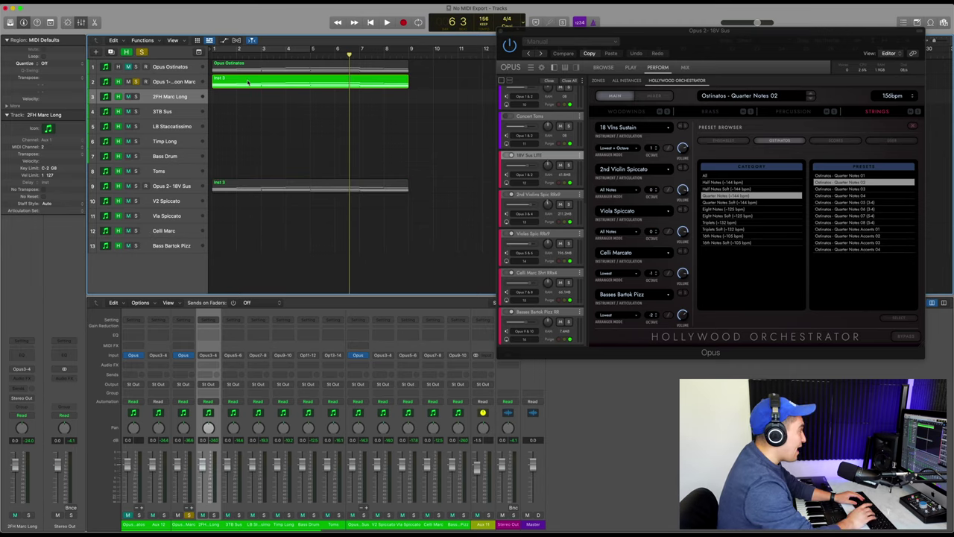
{"action": "key", "text": "Return"}
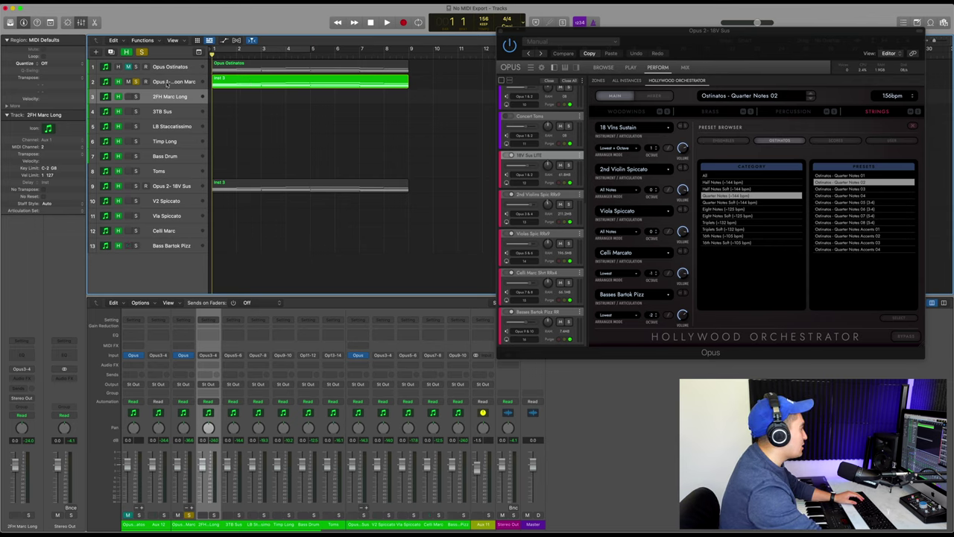
{"action": "left_click", "coordinate": [167, 83]}
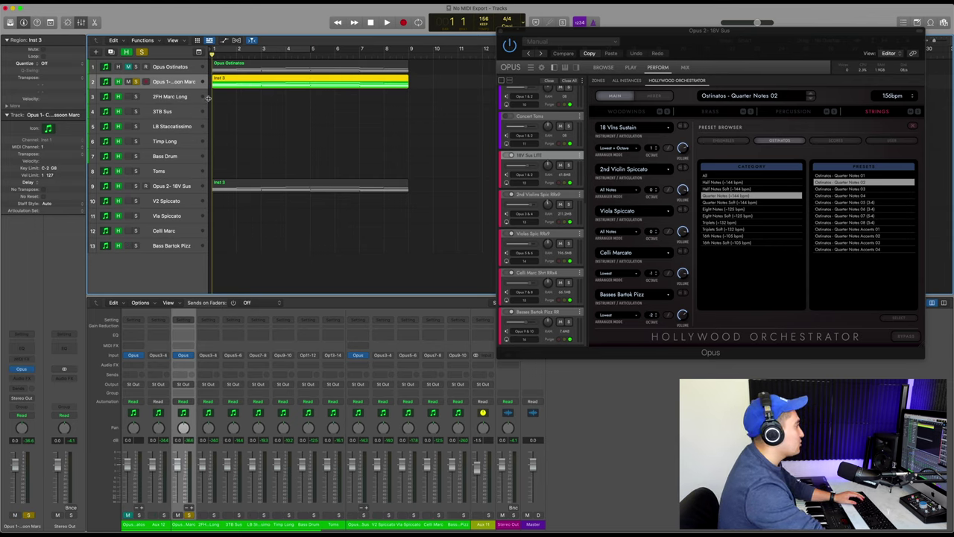
{"action": "key", "text": "space"}
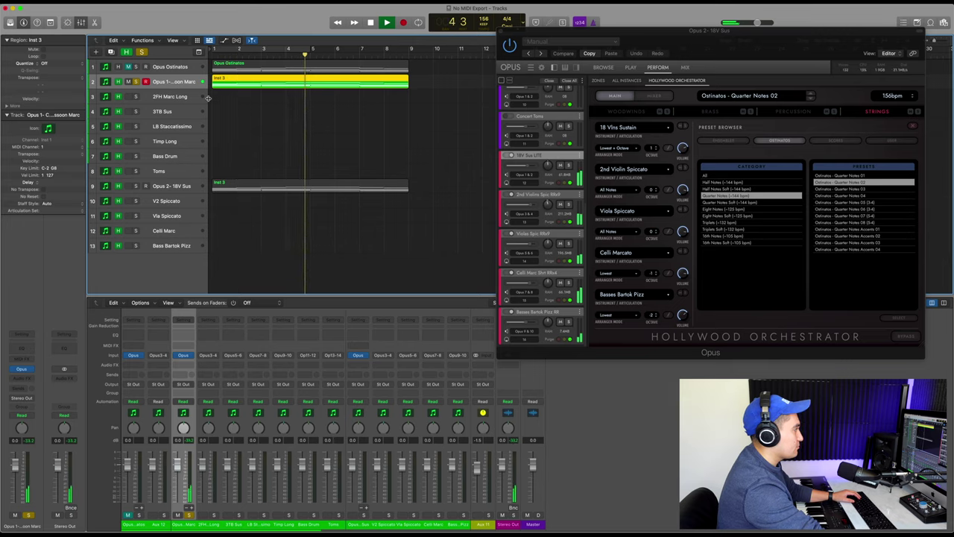
{"action": "key", "text": "space"}
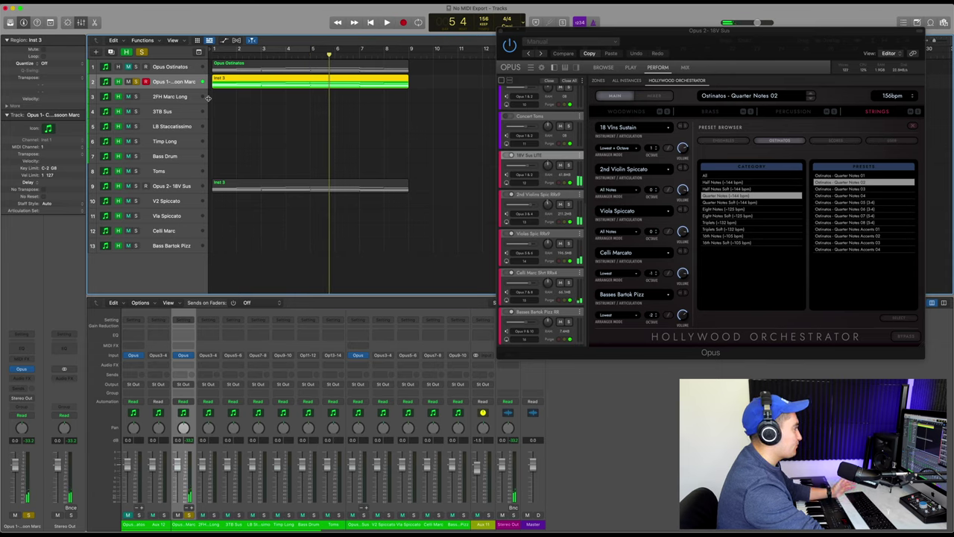
Unsolo the bassoon, solo Opus 2 - 18V Sus, and play it from the start.
{"action": "left_click", "coordinate": [135, 81]}
{"action": "left_click", "coordinate": [136, 186]}
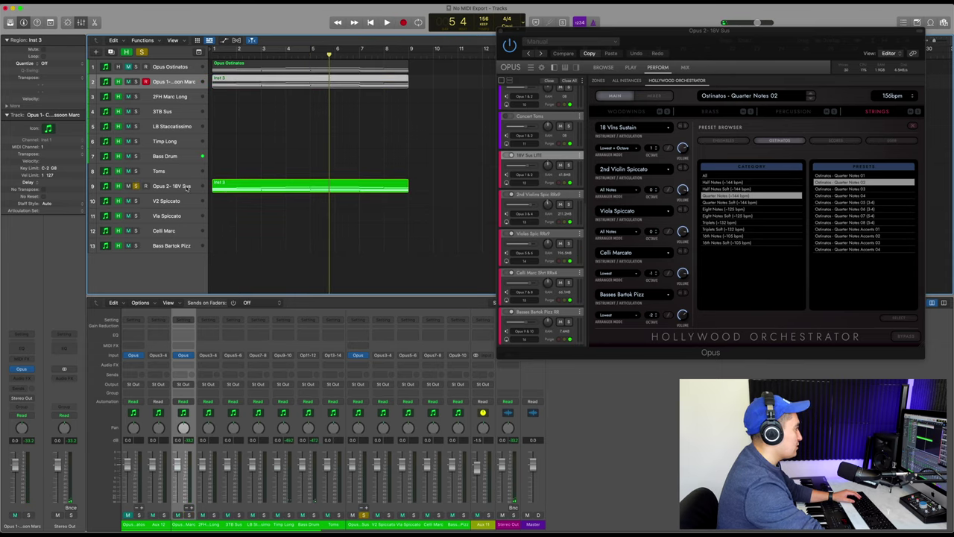
{"action": "key", "text": "Return"}
{"action": "key", "text": "space"}
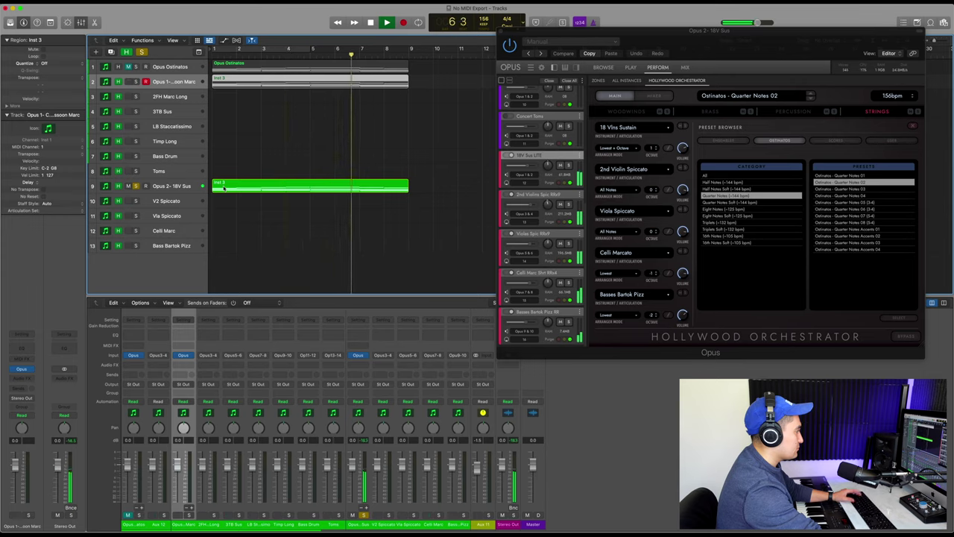
{"action": "key", "text": "space"}
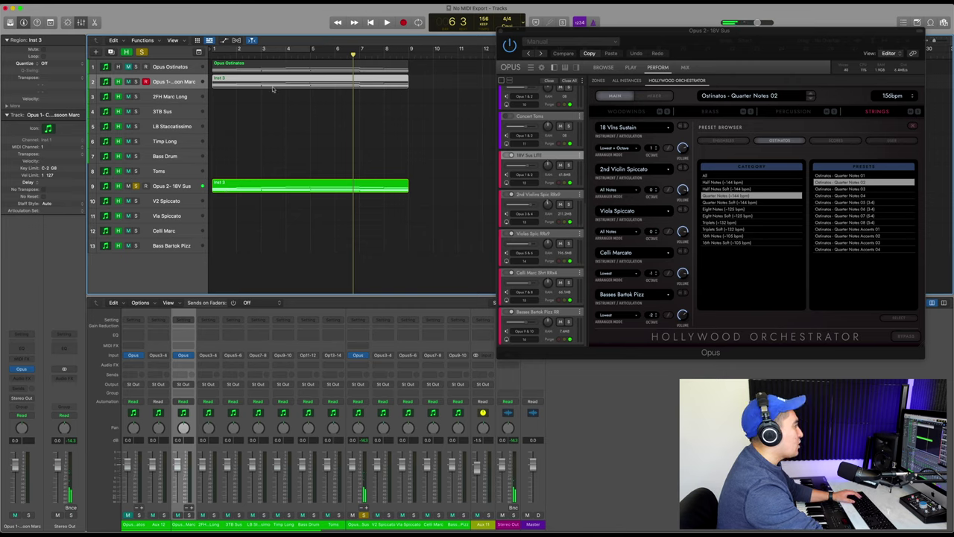
Copy the bassoon MIDI region onto tracks 3–13 and name the copies by track names.
{"action": "left_click", "coordinate": [265, 88]}
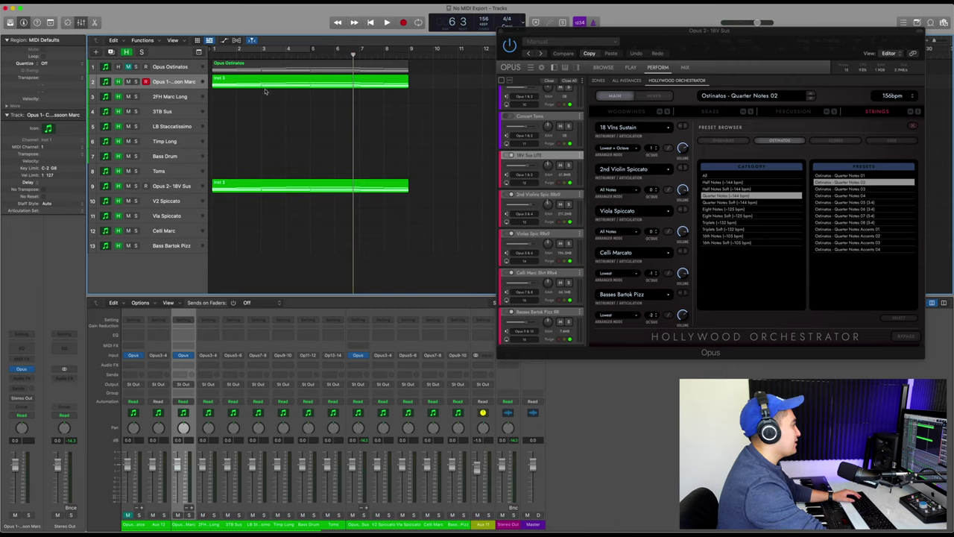
{"action": "left_click_drag", "start_coordinate": [260, 84], "coordinate": [260, 96]}
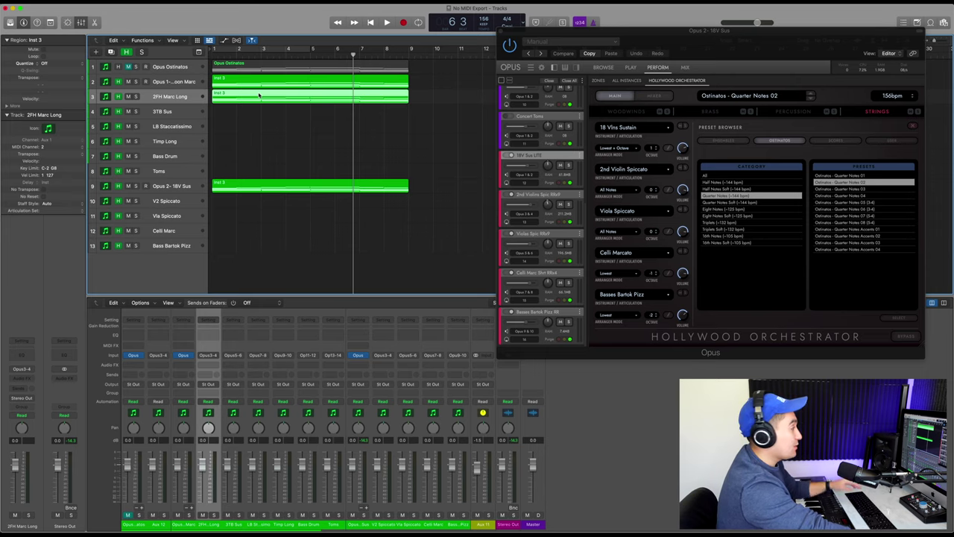
{"action": "left_click_drag", "start_coordinate": [233, 103], "coordinate": [228, 202]}
{"action": "right_click", "coordinate": [363, 240]}
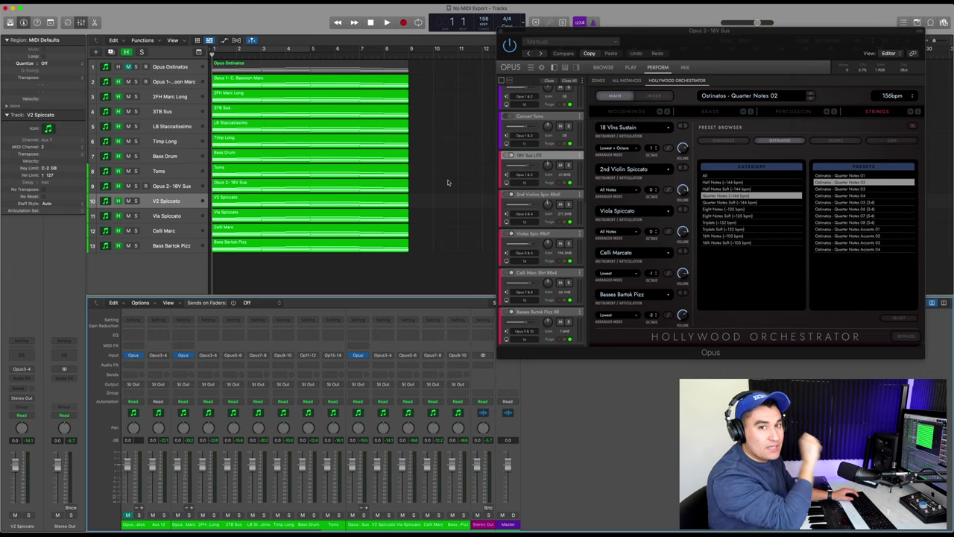
During playback, toggle mutes on 18V Sus, Vla Spiccato, Celli Marc, then mute 3TB Sus, LB Staccatissimo, Timp Long.
{"action": "key", "text": "space"}
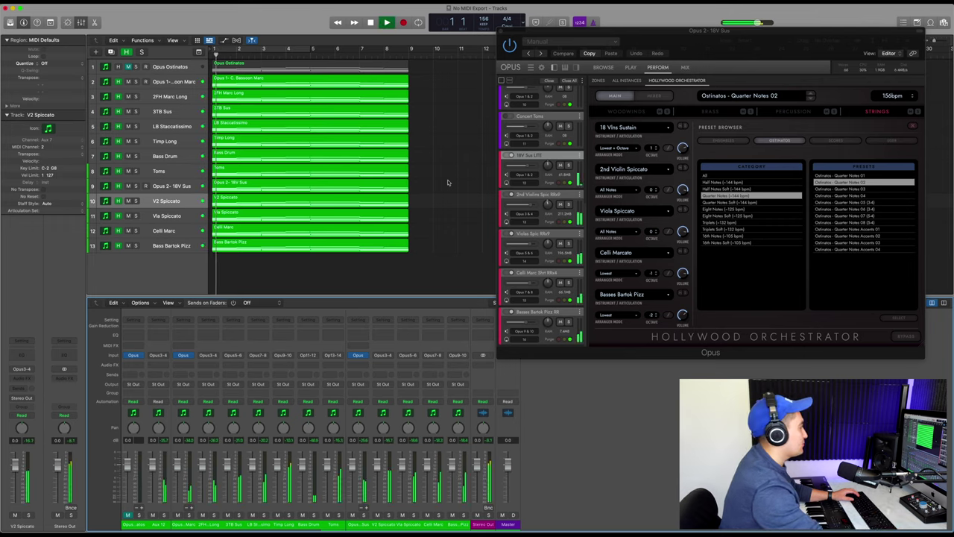
{"action": "left_click", "coordinate": [128, 186]}
{"action": "left_click", "coordinate": [128, 186]}
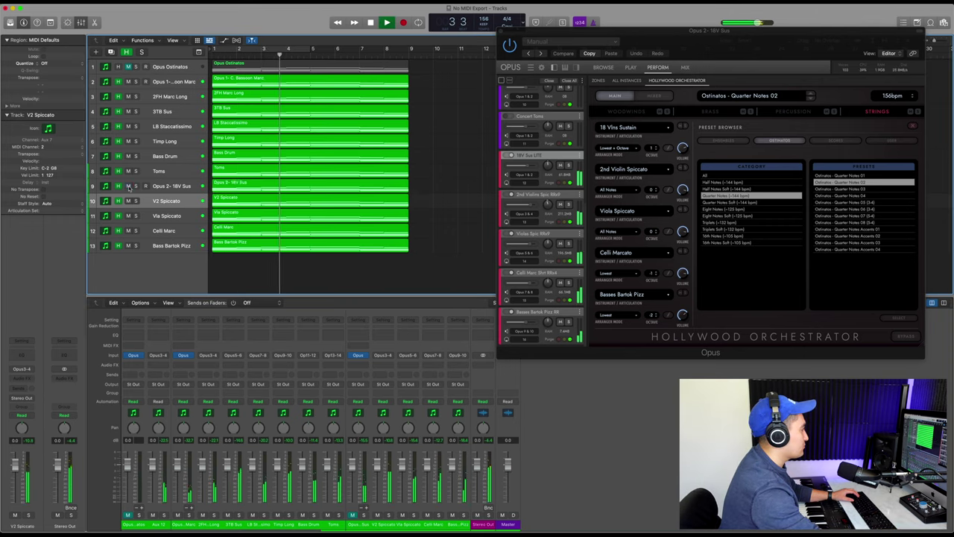
{"action": "left_click", "coordinate": [129, 215]}
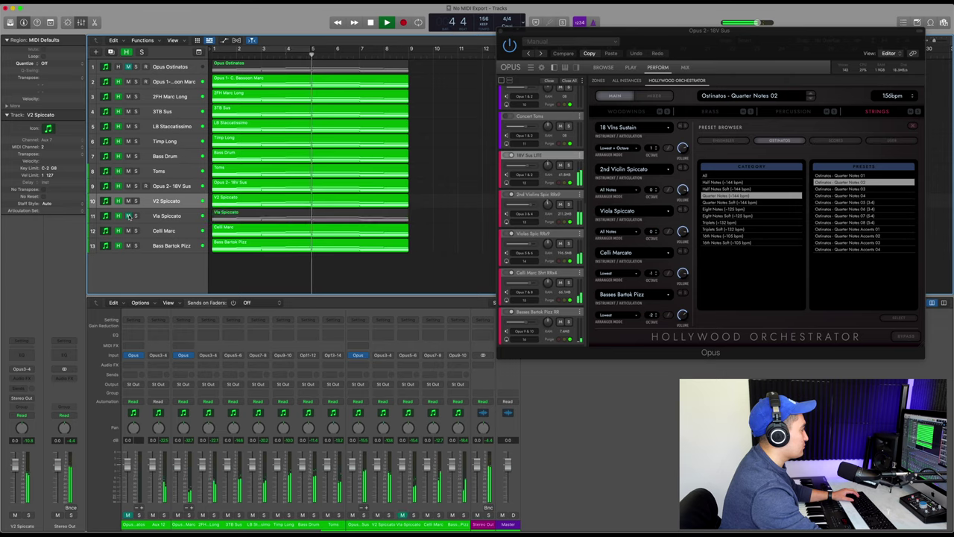
{"action": "left_click", "coordinate": [128, 215]}
{"action": "left_click", "coordinate": [128, 230]}
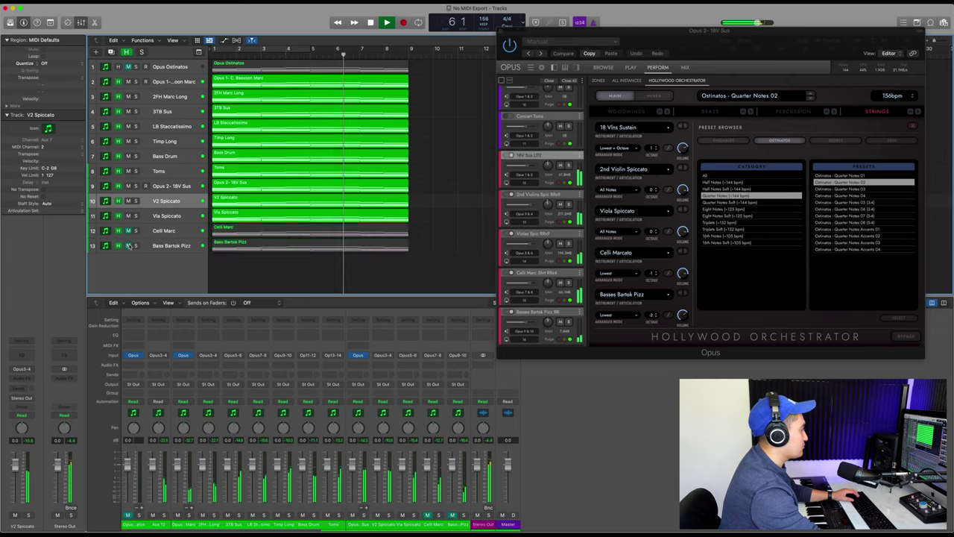
{"action": "left_click", "coordinate": [128, 231]}
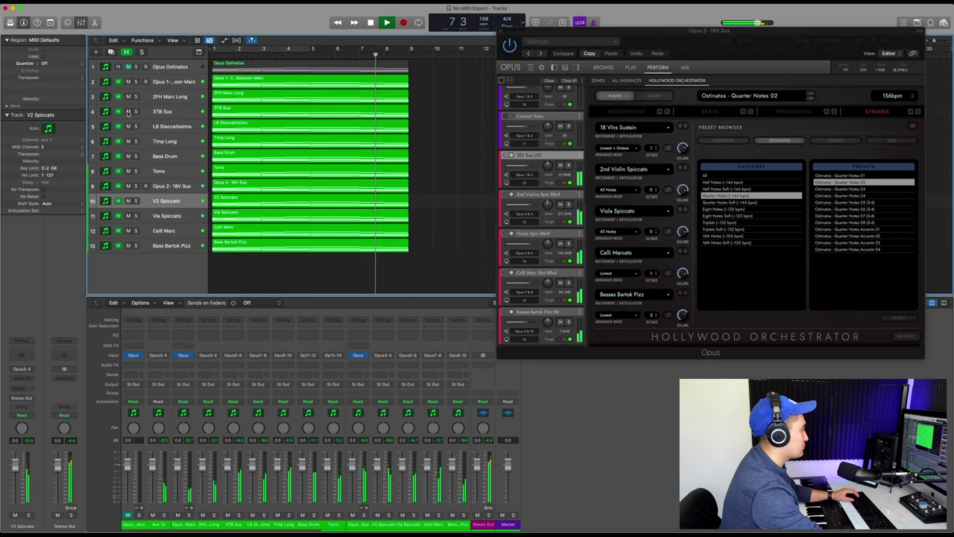
{"action": "left_click_drag", "start_coordinate": [128, 111], "coordinate": [128, 141]}
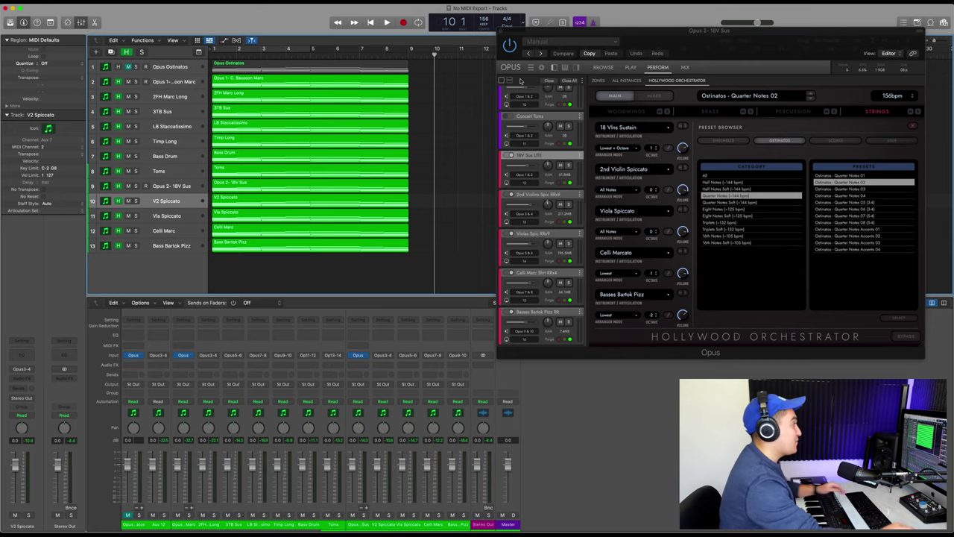
{"action": "key", "text": "super+Down"}
{"action": "key", "text": "super+Down"}
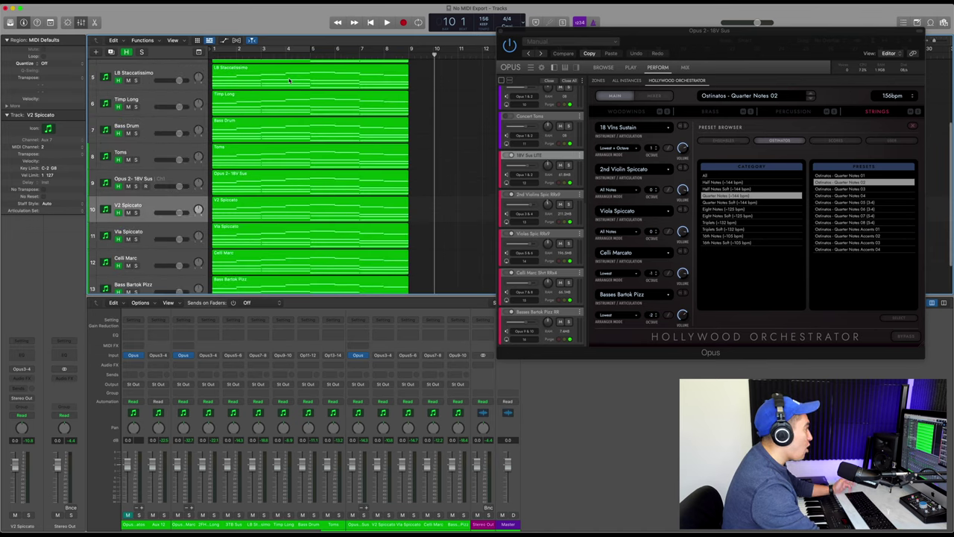
{"action": "scroll", "coordinate": [246, 127], "scroll_direction": "up", "scroll_amount": 5}
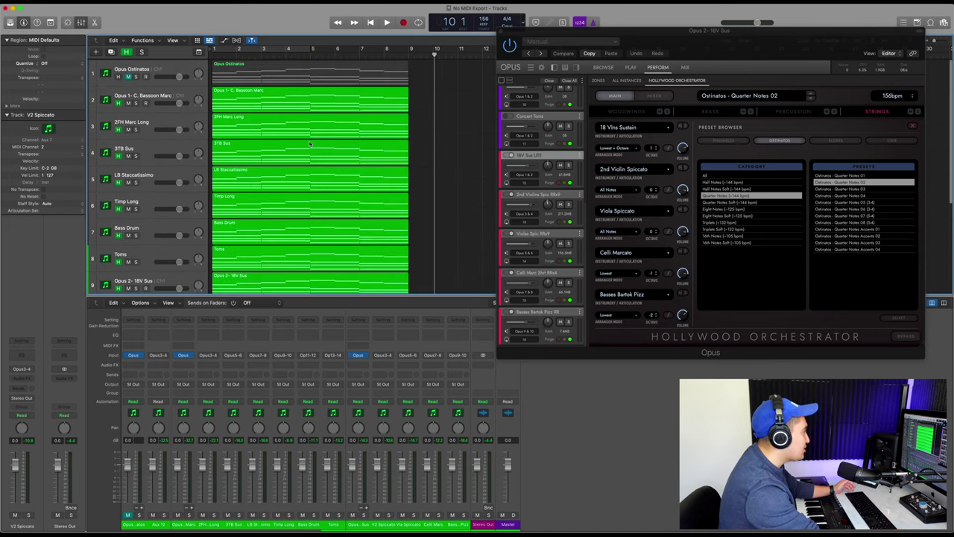
{"action": "left_click", "coordinate": [164, 96]}
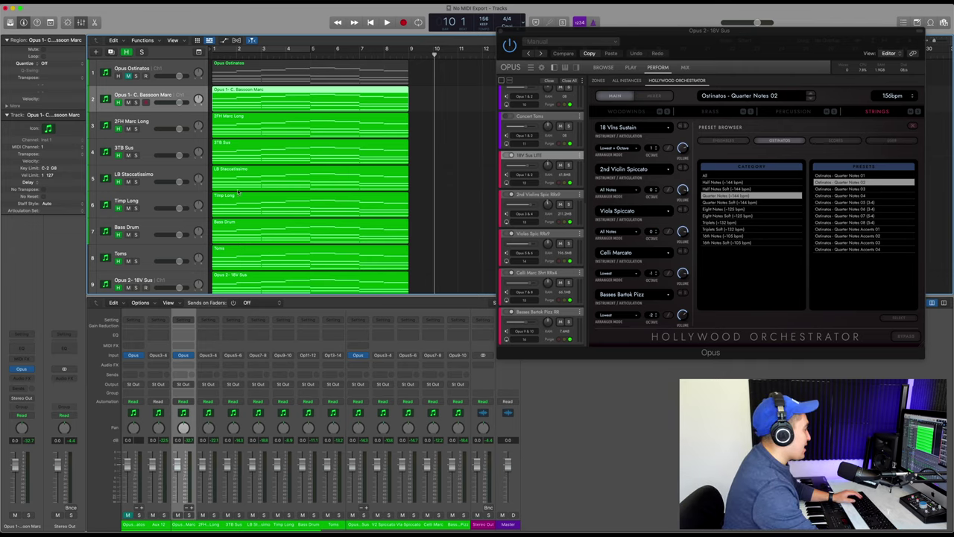
{"action": "scroll", "coordinate": [302, 214], "scroll_direction": "down", "scroll_amount": 4}
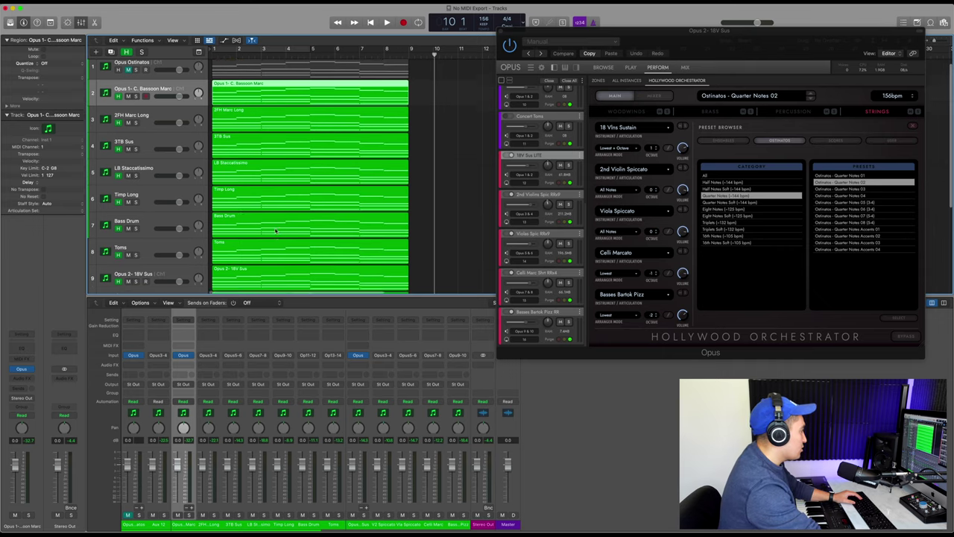
{"action": "scroll", "coordinate": [246, 232], "scroll_direction": "down", "scroll_amount": 1}
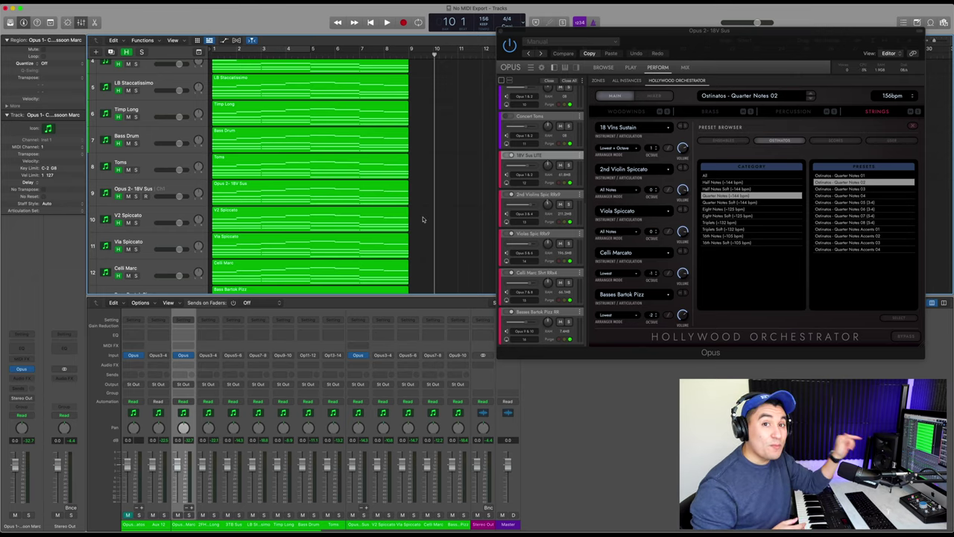
{"action": "key", "text": "z"}
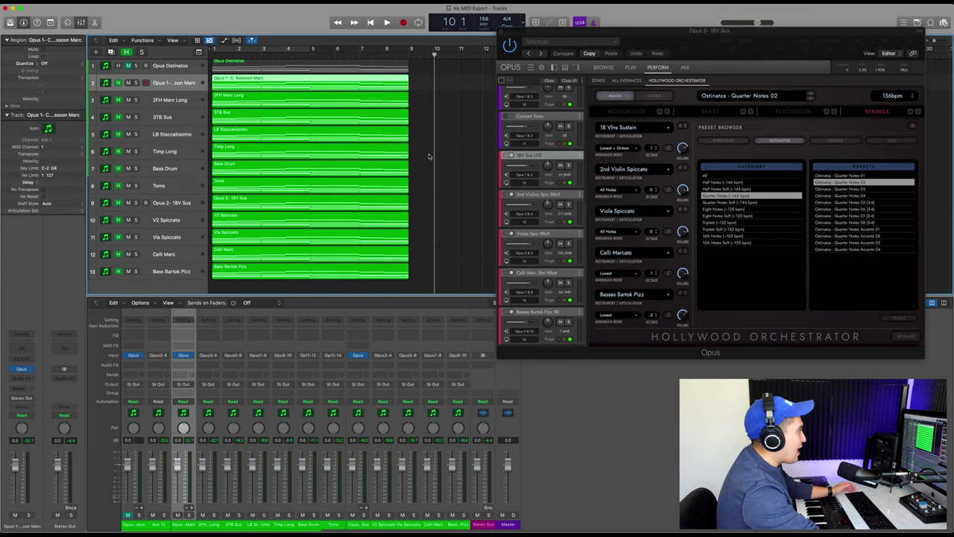
{"action": "scroll", "coordinate": [178, 182], "scroll_direction": "down", "scroll_amount": 2}
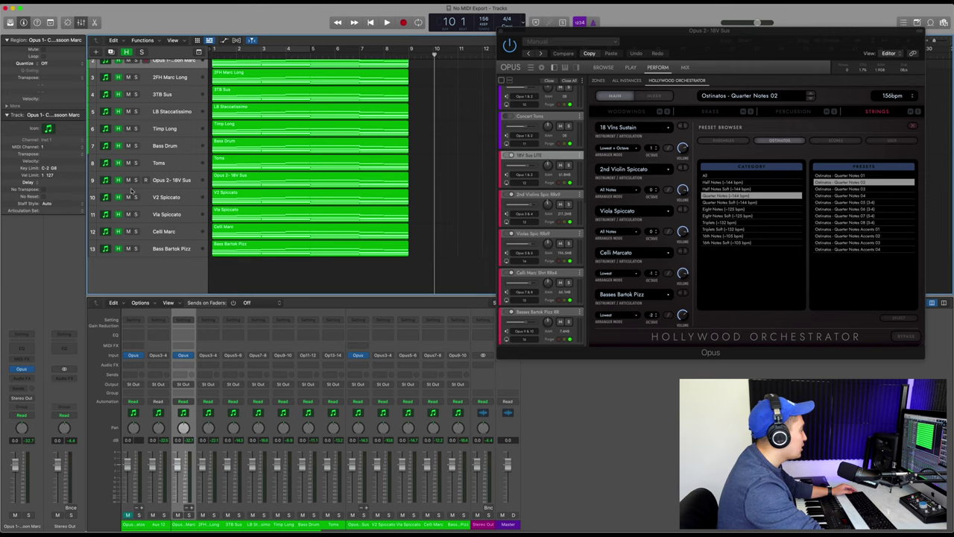
{"action": "key", "text": "alt+super+n"}
Create five new audio tracks, Audio 1 to Audio 5.
{"action": "left_click", "coordinate": [483, 27]}
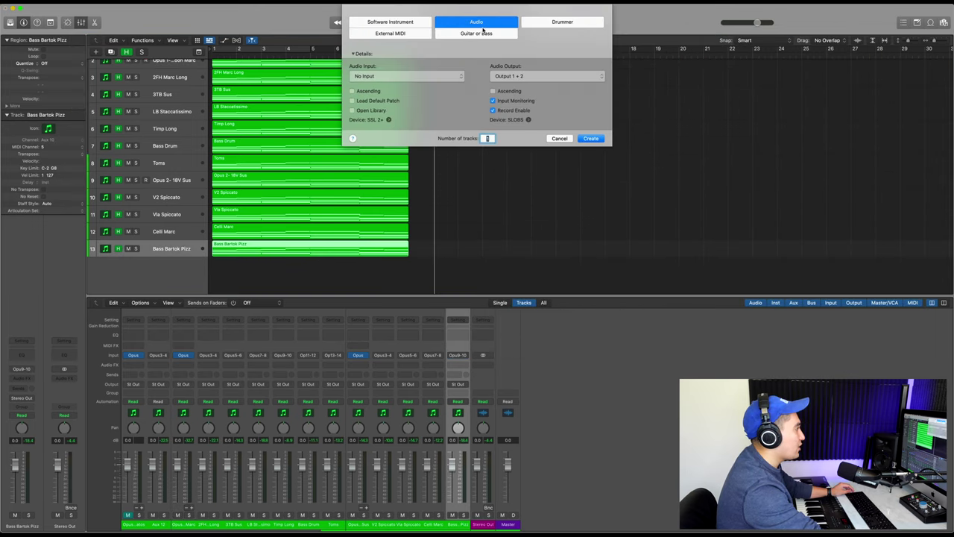
{"action": "type", "text": "5"}
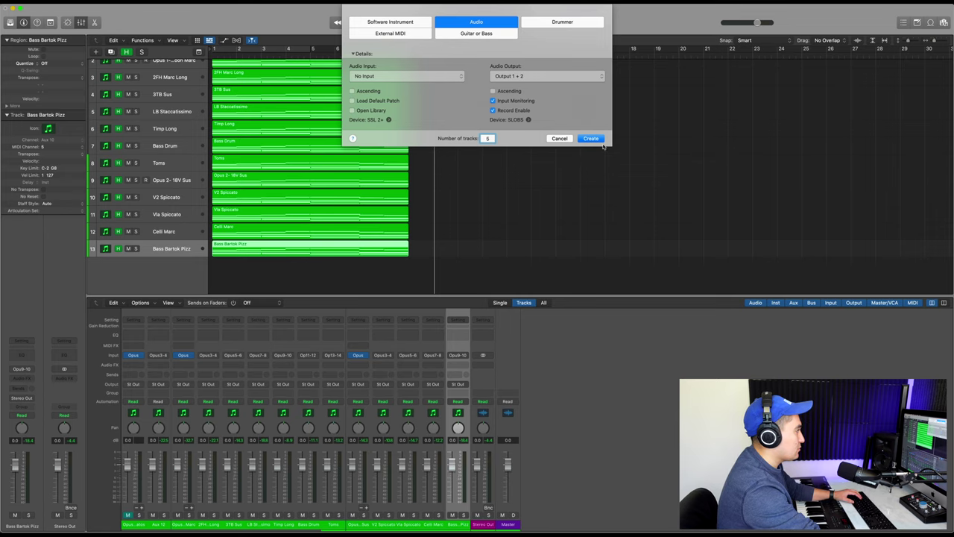
{"action": "left_click", "coordinate": [593, 138]}
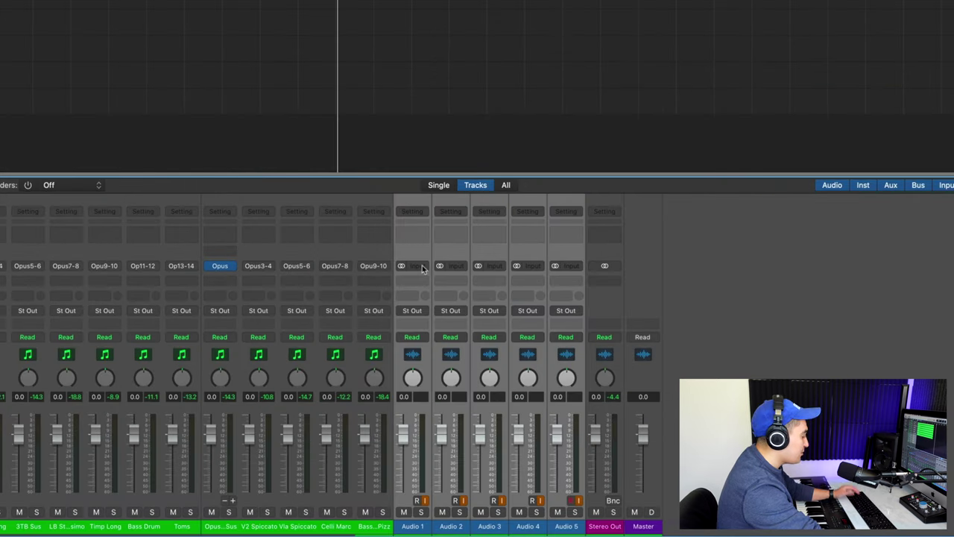
Set the inputs of Audio 1–5 to Bus 1–5 and select the five Opus channel strips.
{"action": "left_click", "coordinate": [422, 268]}
{"action": "mouse_move", "coordinate": [429, 285]}
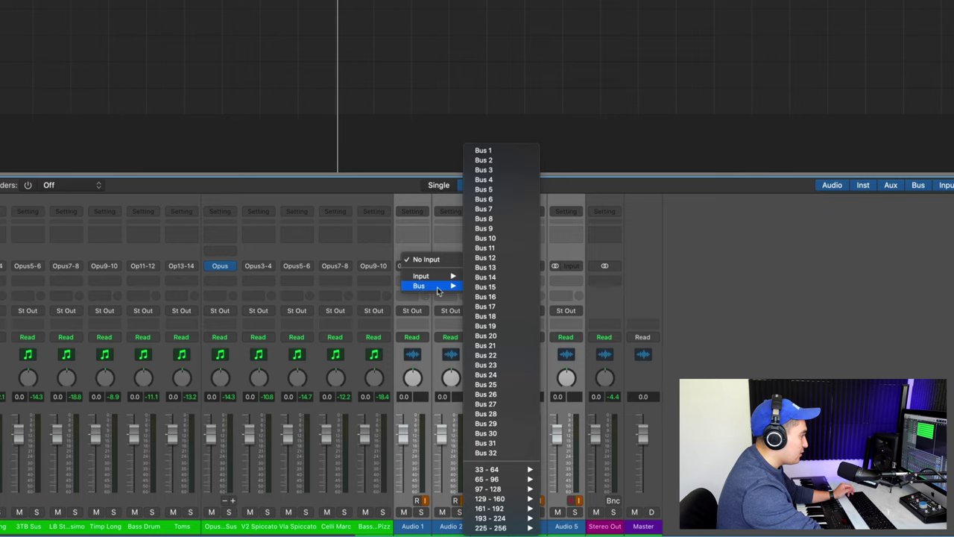
{"action": "left_click", "coordinate": [484, 150], "text": "alt"}
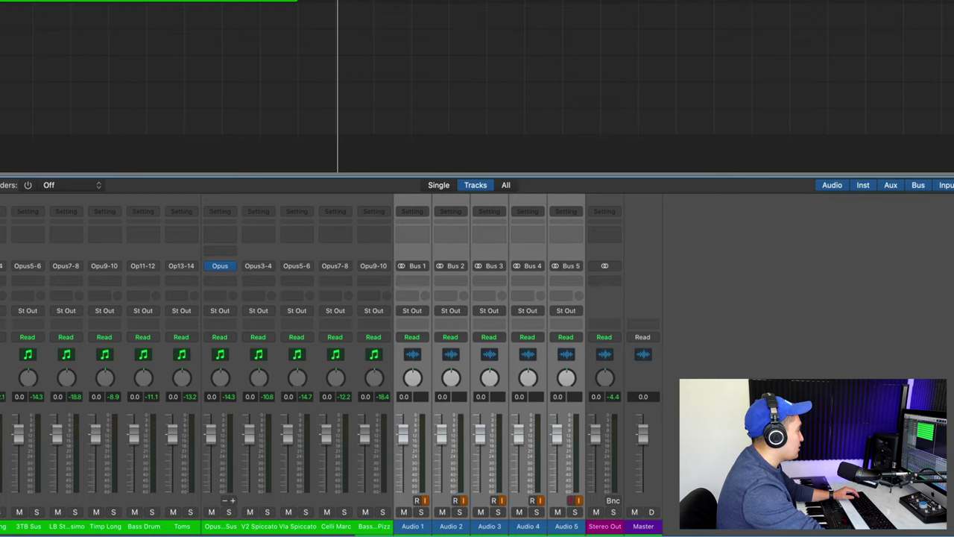
{"action": "left_click", "coordinate": [220, 246]}
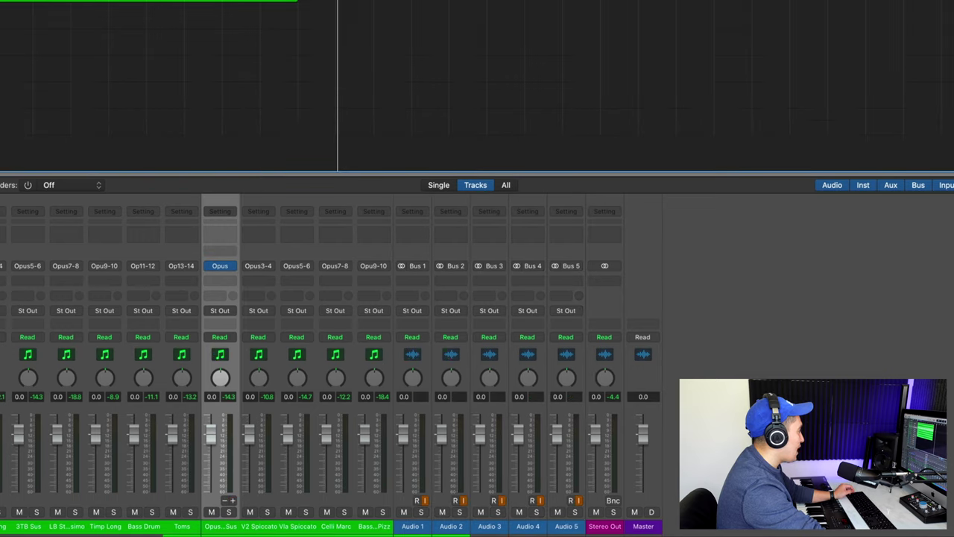
{"action": "left_click_drag", "start_coordinate": [373, 295], "coordinate": [232, 295]}
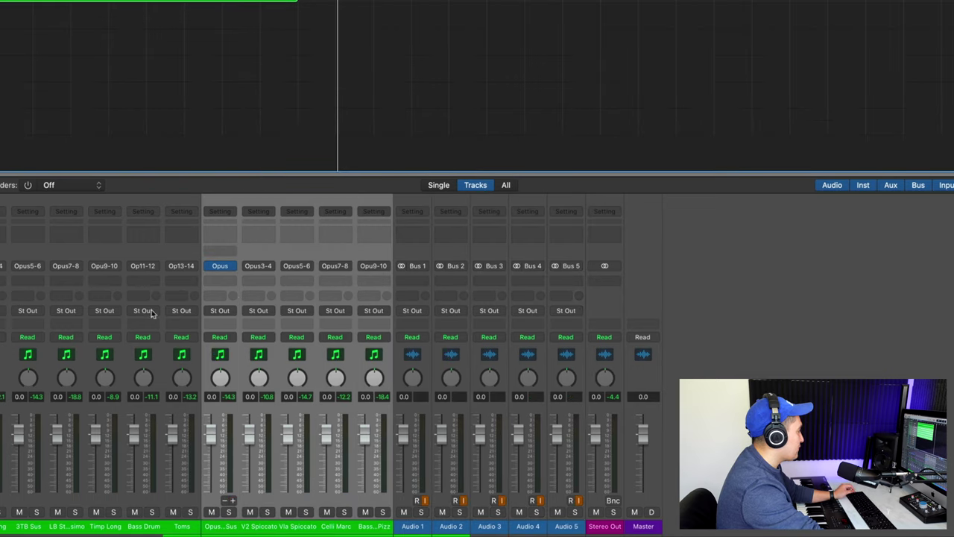
Route the five Opus string outputs to Bus 1–5, feeding Audio 1–5, and start playback.
{"action": "left_click", "coordinate": [232, 315]}
{"action": "mouse_move", "coordinate": [239, 354]}
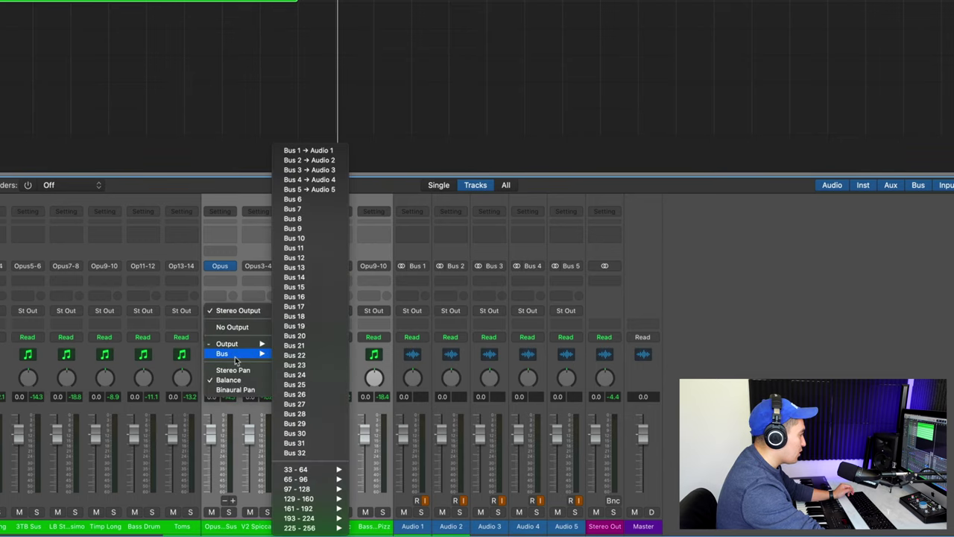
{"action": "left_click", "coordinate": [327, 150]}
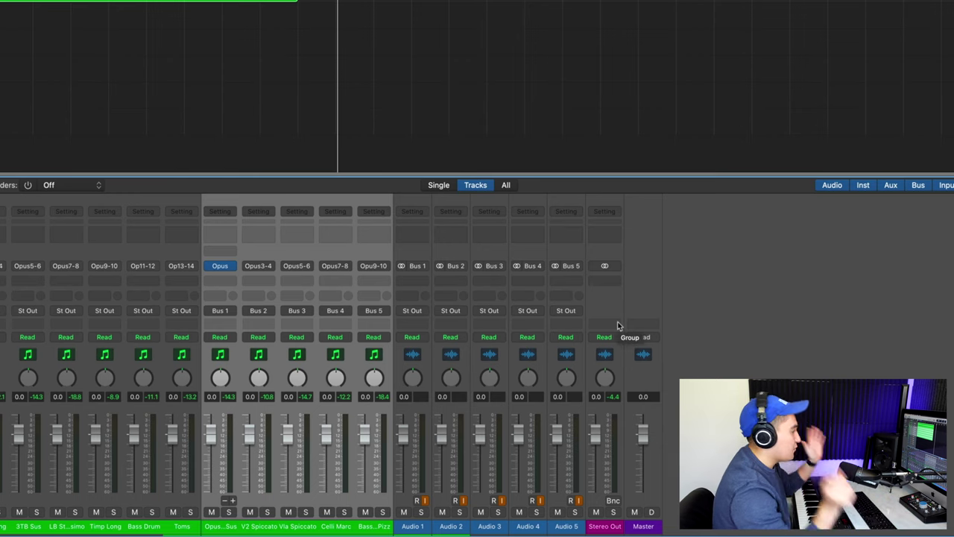
{"action": "key", "text": "space"}
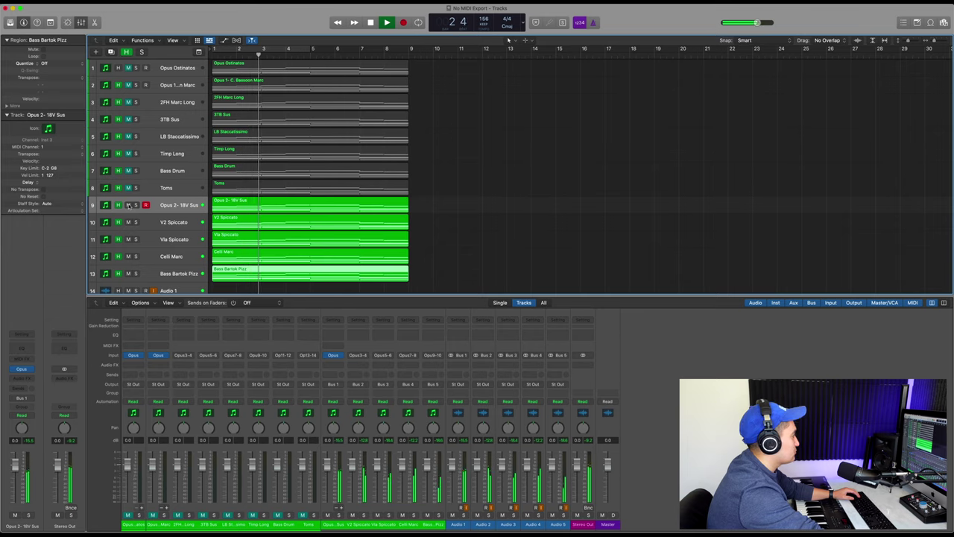
Mute then unmute tracks 9–10, then mute Celli Marc and Bass Bartok Pizz to audition them.
{"action": "left_click_drag", "start_coordinate": [129, 205], "coordinate": [129, 231]}
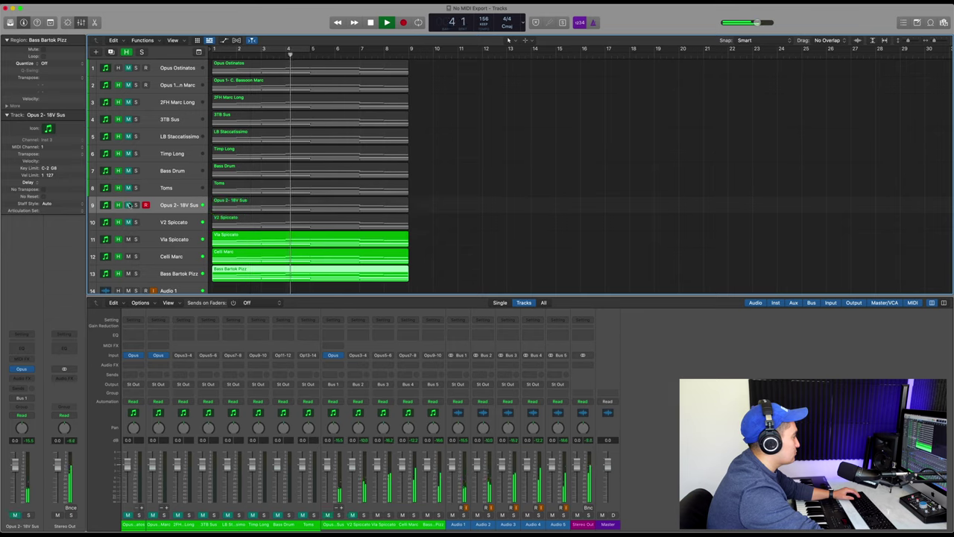
{"action": "left_click", "coordinate": [128, 205]}
{"action": "left_click", "coordinate": [128, 222]}
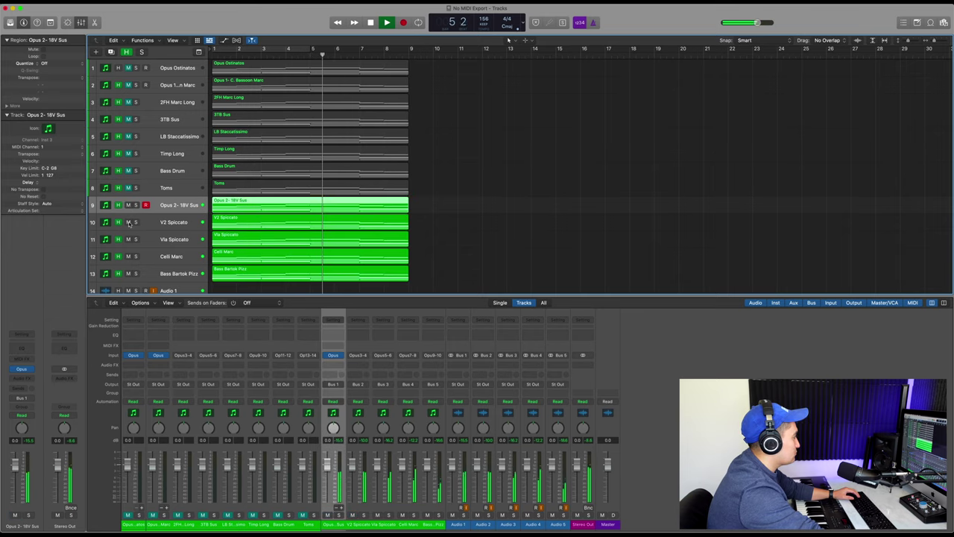
{"action": "left_click_drag", "start_coordinate": [128, 256], "coordinate": [128, 274]}
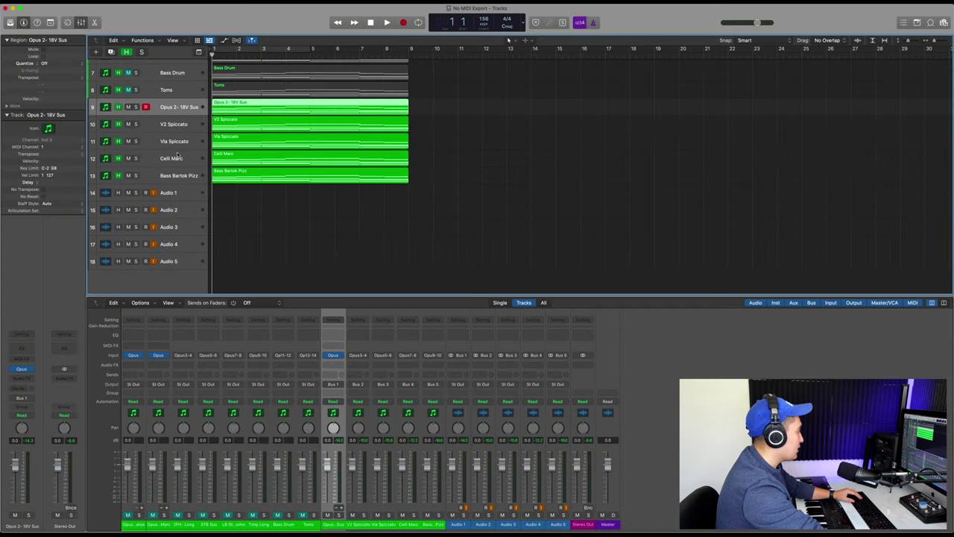
Arm Audio 1–5, record the bused parts over bars 1–10, then mute the original Opus tracks.
{"action": "left_click_drag", "start_coordinate": [146, 193], "coordinate": [146, 210]}
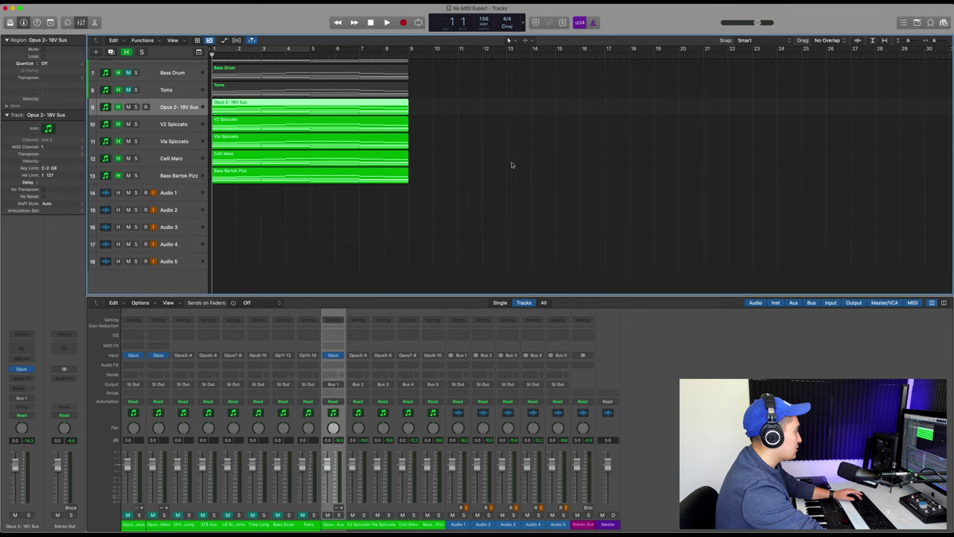
{"action": "key", "text": "r"}
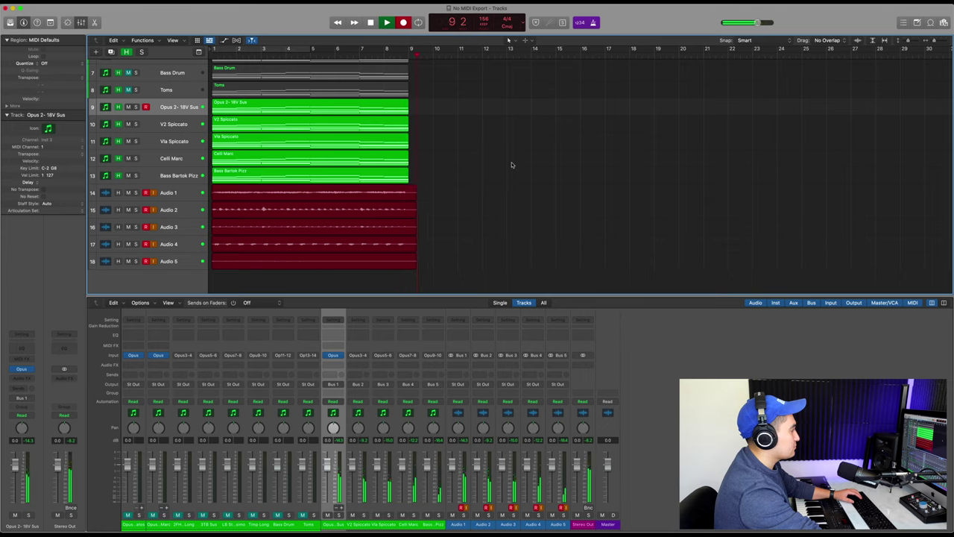
{"action": "key", "text": "space"}
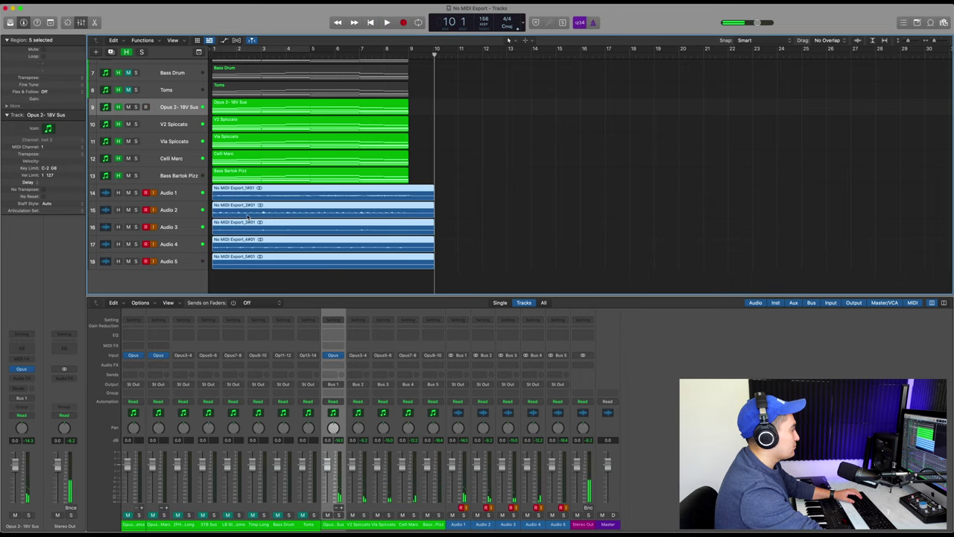
{"action": "left_click_drag", "start_coordinate": [129, 106], "coordinate": [130, 175]}
Zoom to the recordings and open Audio 5's No MIDI Export_5#01 in an enlarged audio editor.
{"action": "key", "text": "z"}
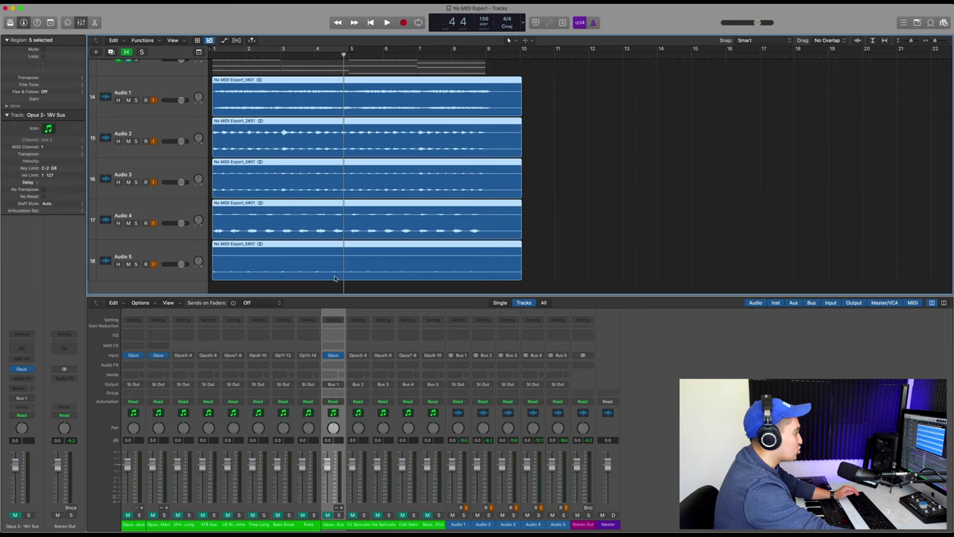
{"action": "left_click", "coordinate": [350, 226]}
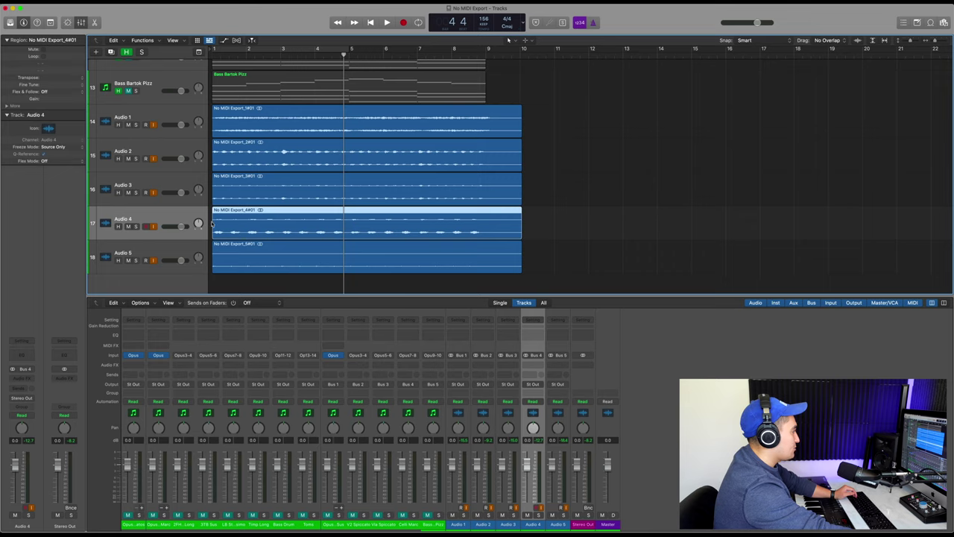
{"action": "key", "text": "Down"}
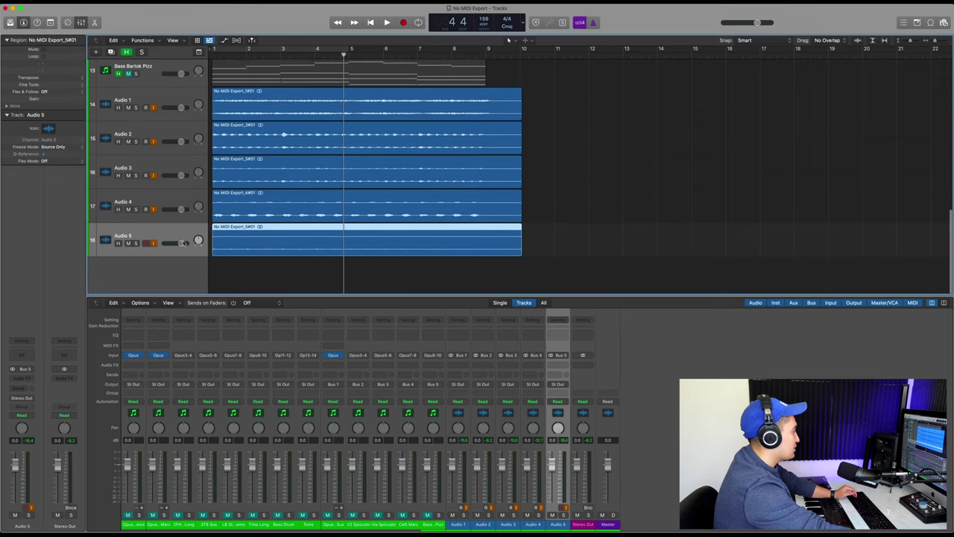
{"action": "double_click", "coordinate": [292, 250]}
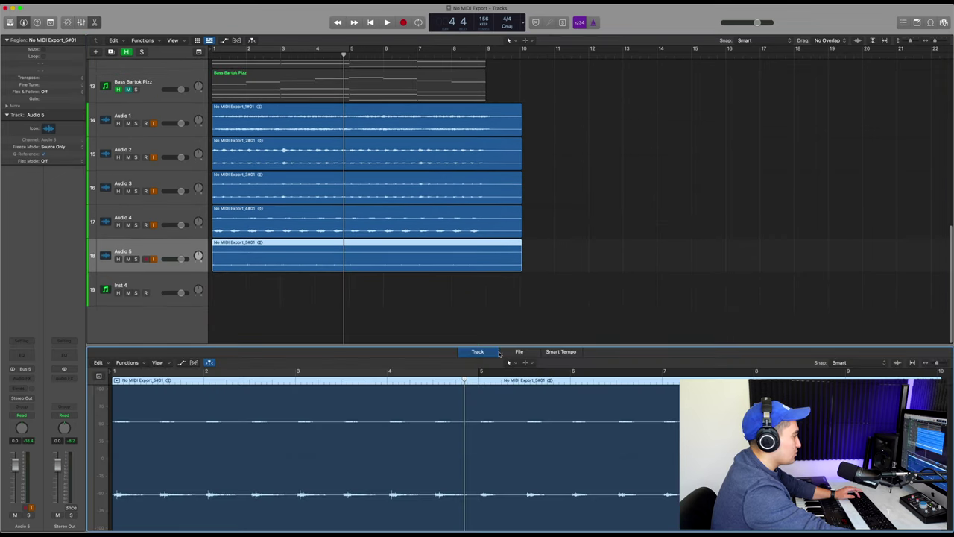
{"action": "left_click_drag", "start_coordinate": [498, 345], "coordinate": [512, 274]}
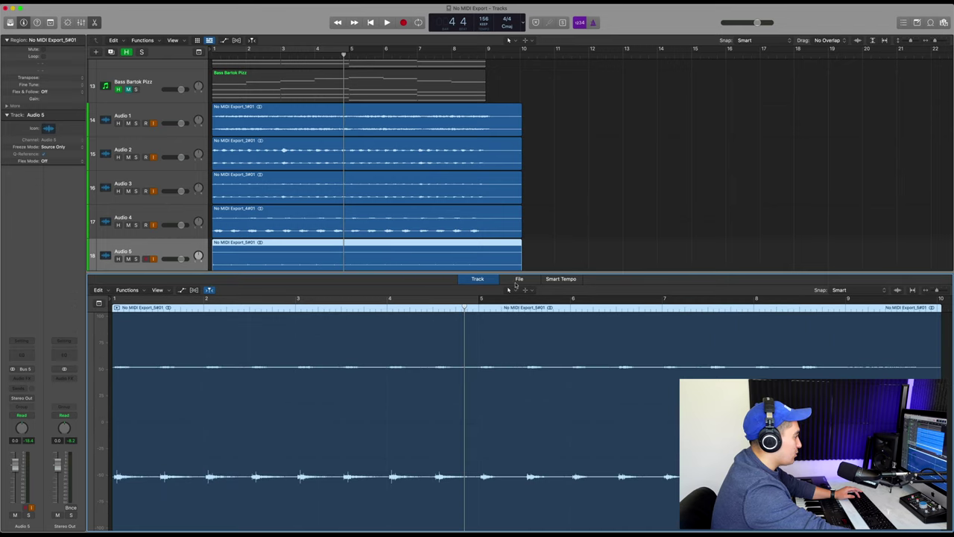
Enable Flex Pitch on Audio 5 and generate Inst 5 with 18 MIDI notes from its pitch data.
{"action": "left_click", "coordinate": [193, 290]}
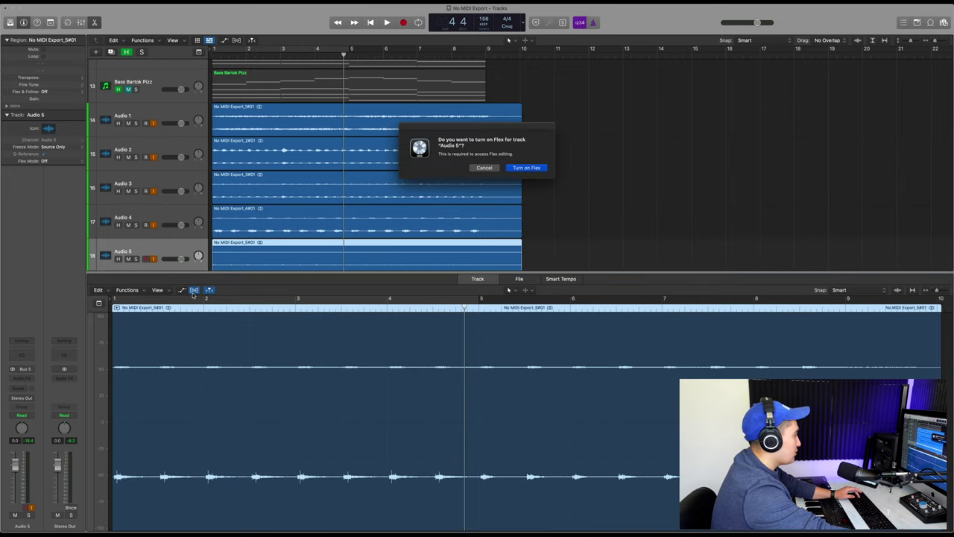
{"action": "left_click", "coordinate": [534, 168]}
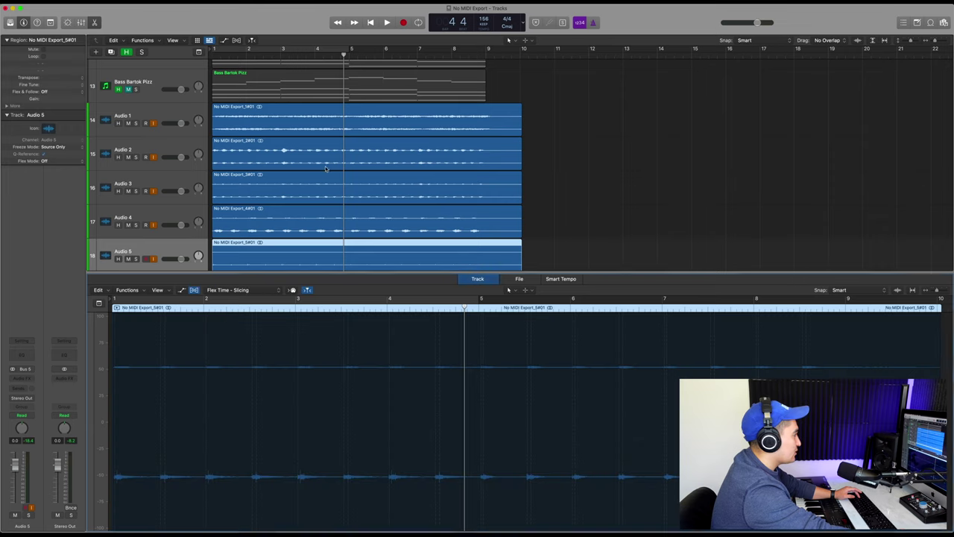
{"action": "left_click", "coordinate": [251, 291]}
{"action": "left_click", "coordinate": [244, 267]}
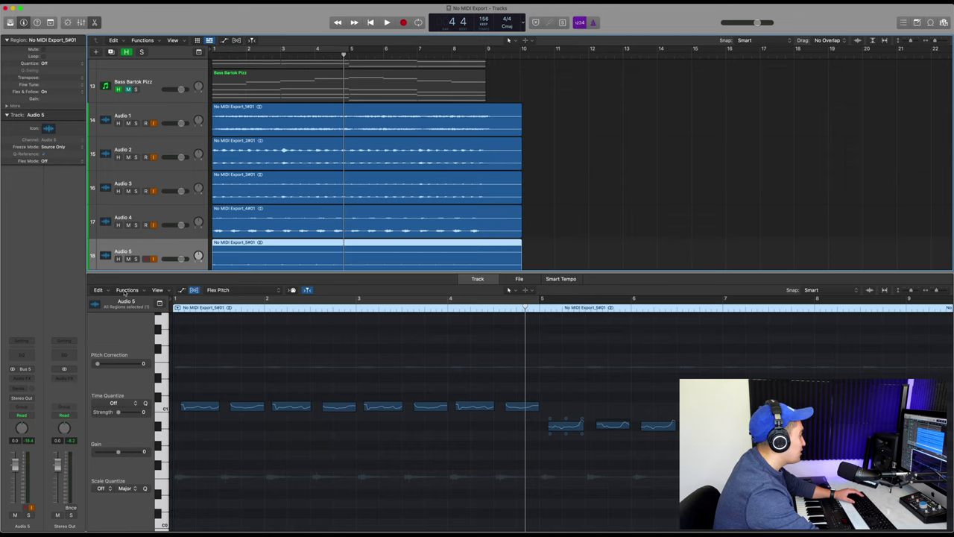
{"action": "left_click", "coordinate": [99, 290]}
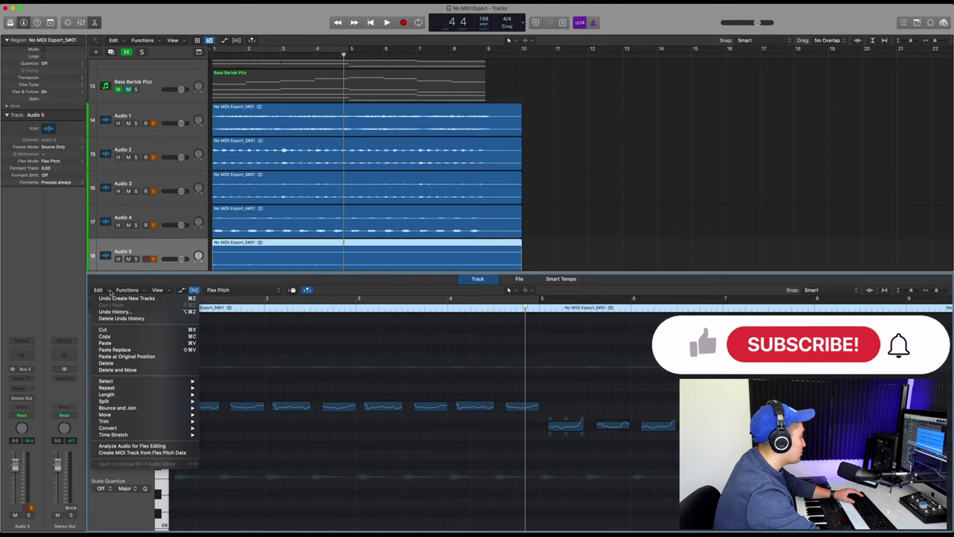
{"action": "left_click", "coordinate": [161, 452]}
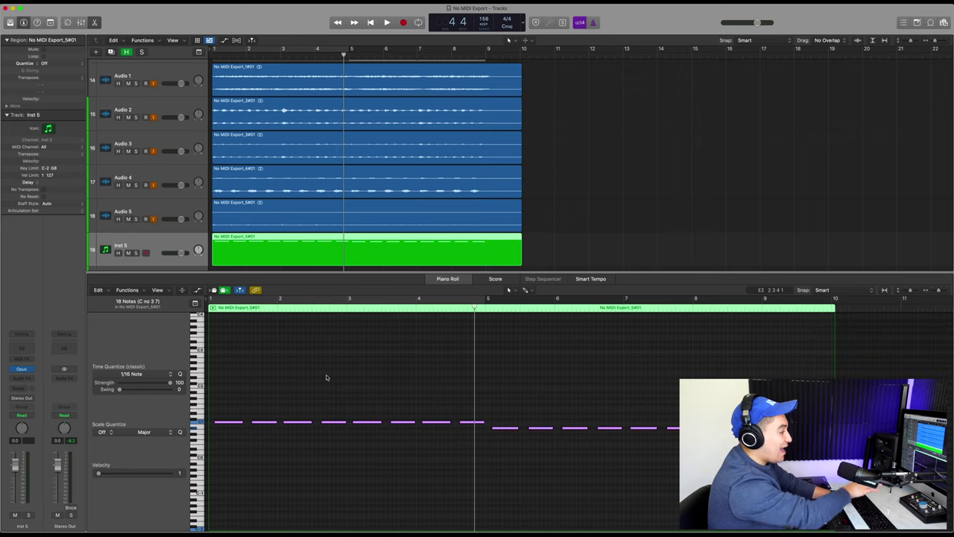
Set the velocity of all Inst 4 notes to 51 in the Piano Roll.
{"action": "scroll", "coordinate": [411, 447], "scroll_direction": "down", "scroll_amount": 3}
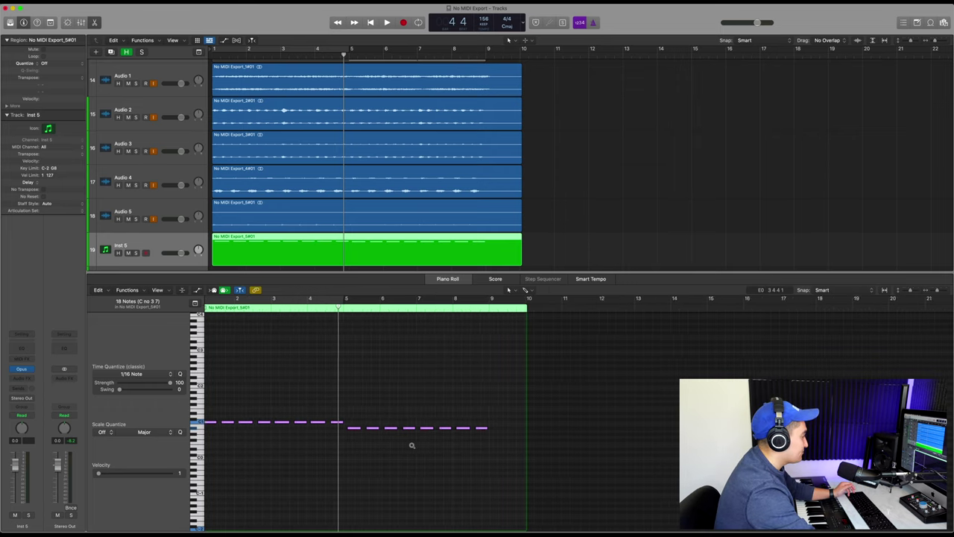
{"action": "scroll", "coordinate": [410, 445], "scroll_direction": "up", "scroll_amount": 6}
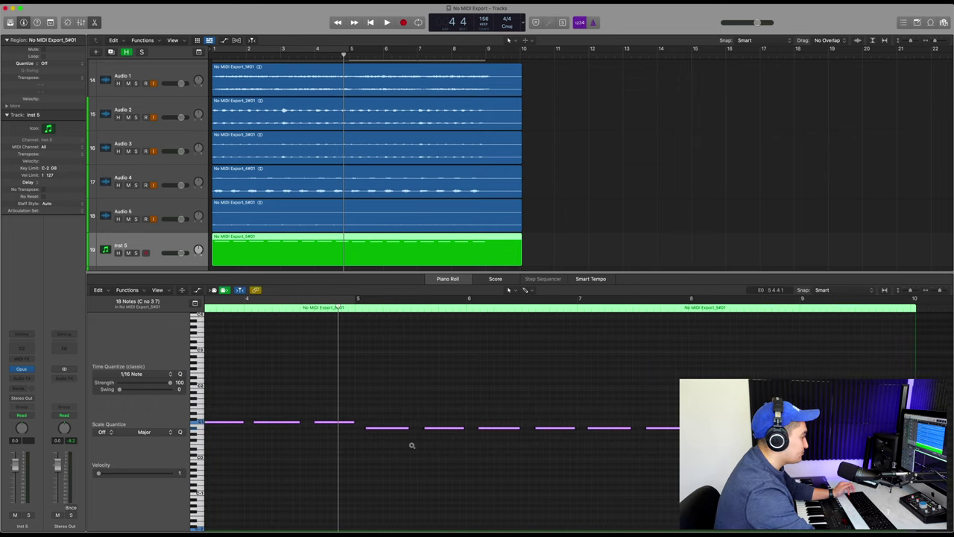
{"action": "left_click", "coordinate": [158, 474]}
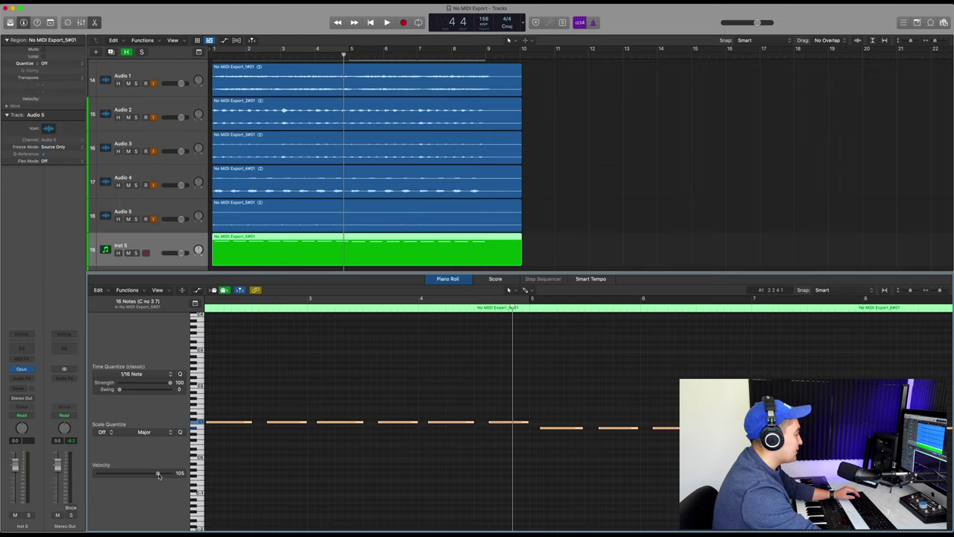
{"action": "scroll", "coordinate": [268, 427], "scroll_direction": "left", "scroll_amount": 2}
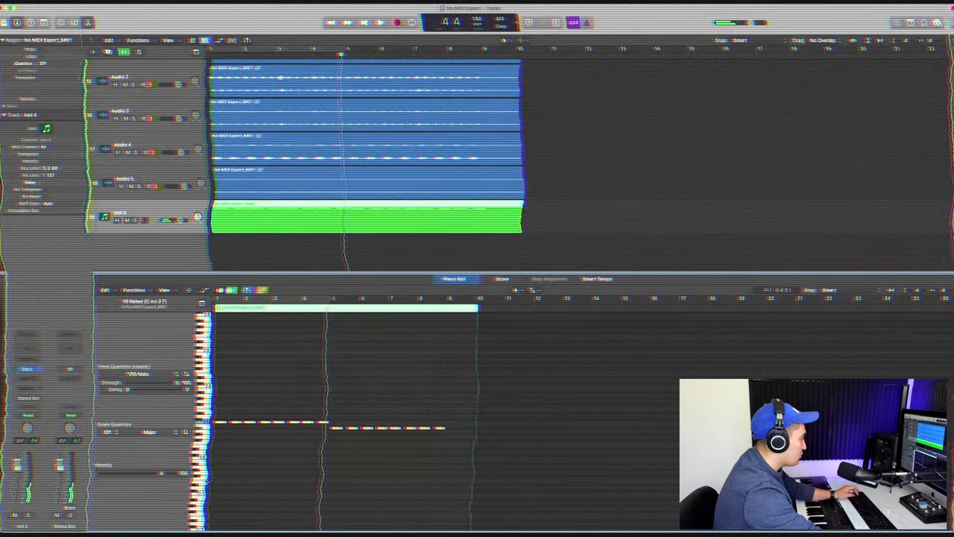
{"action": "scroll", "coordinate": [255, 448], "scroll_direction": "up", "scroll_amount": 4}
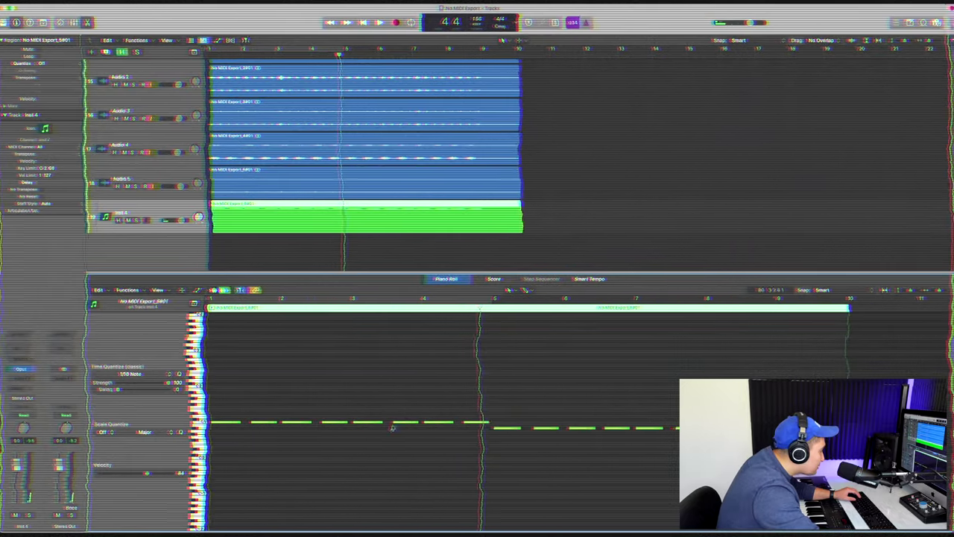
{"action": "left_click_drag", "start_coordinate": [447, 413], "coordinate": [544, 433]}
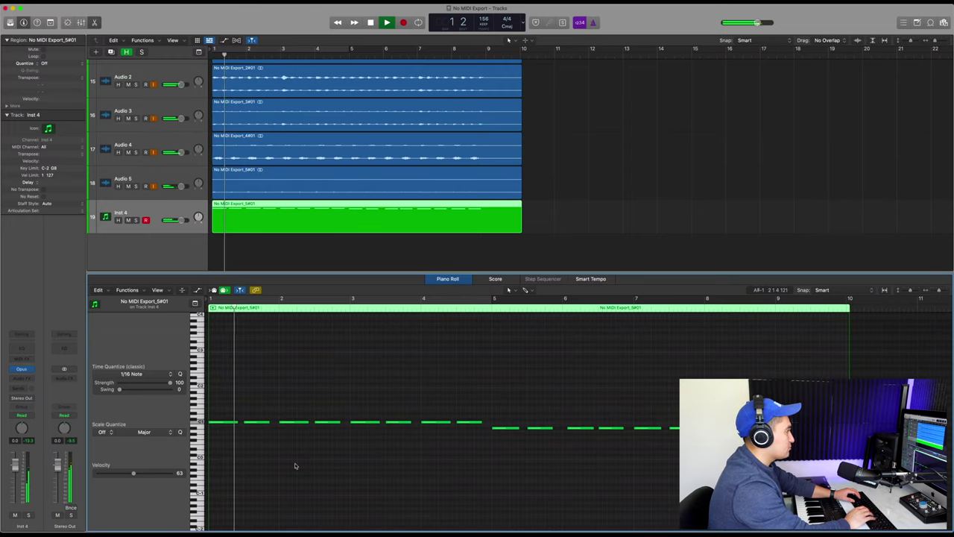
{"action": "left_click_drag", "start_coordinate": [134, 473], "coordinate": [128, 474]}
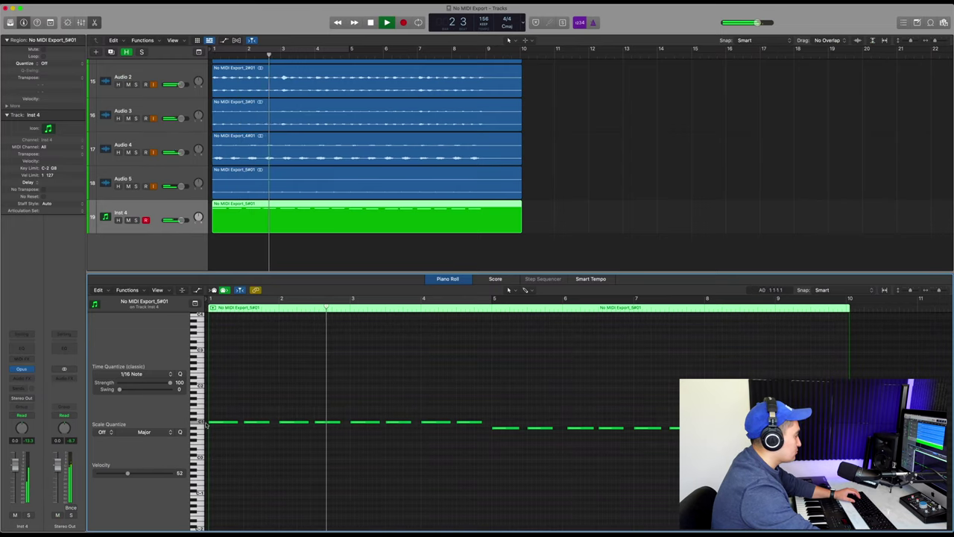
{"action": "key", "text": "super+a"}
{"action": "left_click_drag", "start_coordinate": [128, 479], "coordinate": [125, 475]}
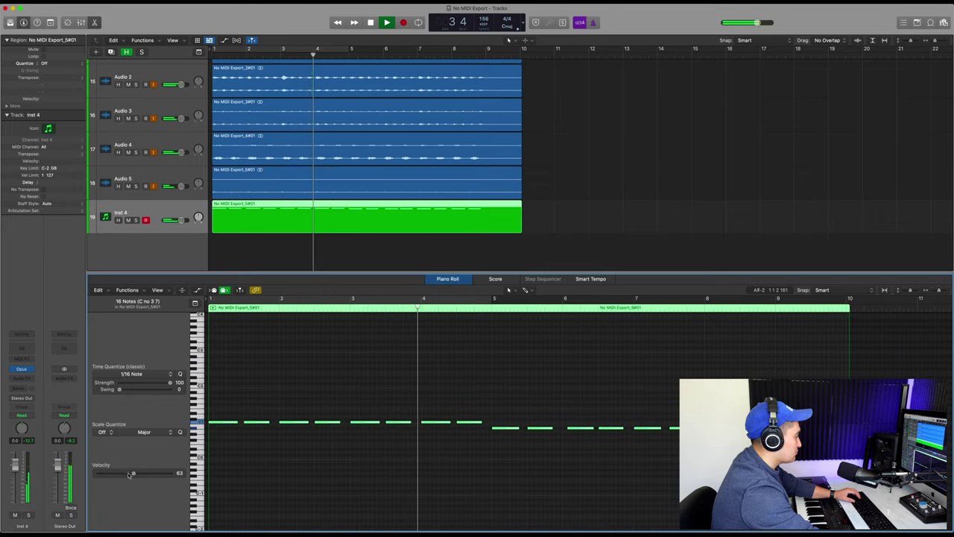
Compare Audio 5 and Inst 4 by toggling their mutes, leave both muted, and select Audio 4.
{"action": "left_click", "coordinate": [128, 186]}
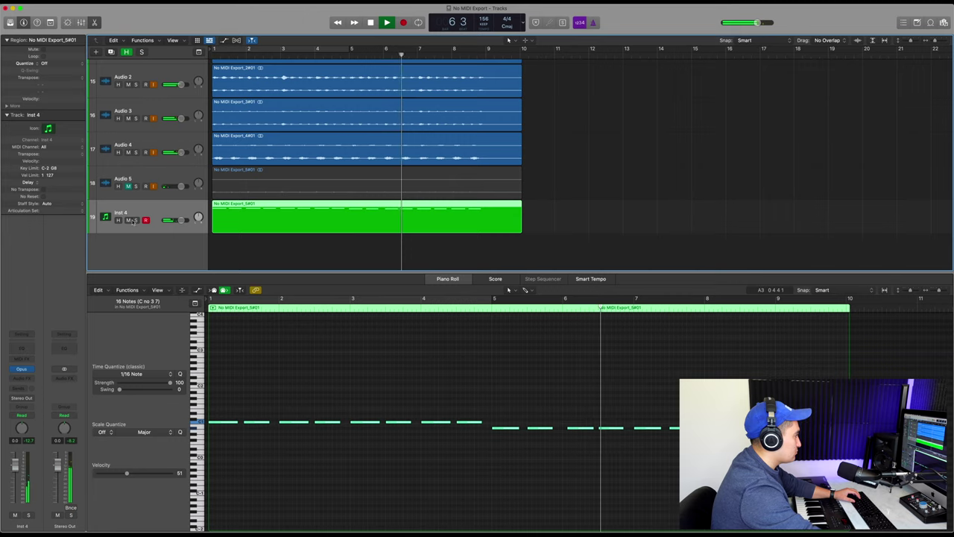
{"action": "left_click", "coordinate": [128, 220]}
{"action": "left_click", "coordinate": [128, 186]}
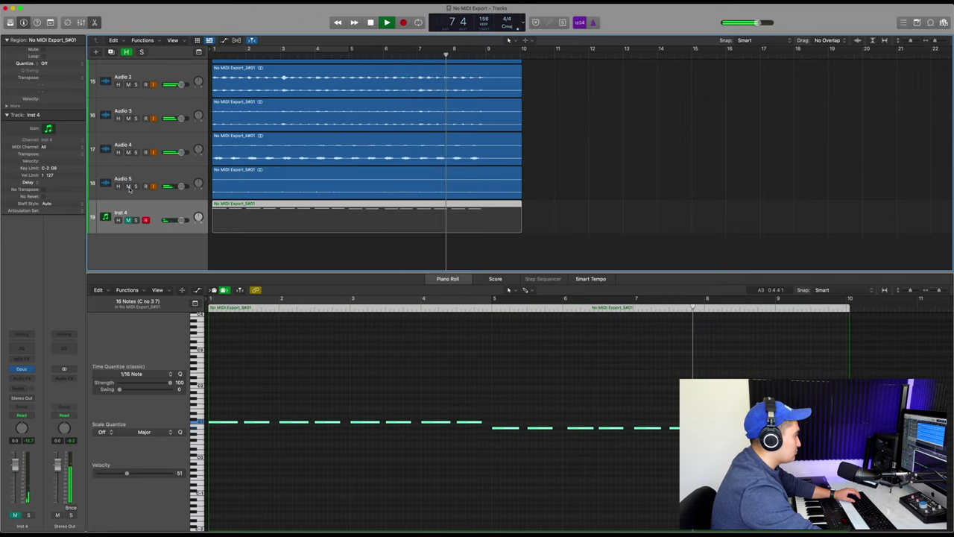
{"action": "left_click", "coordinate": [128, 186]}
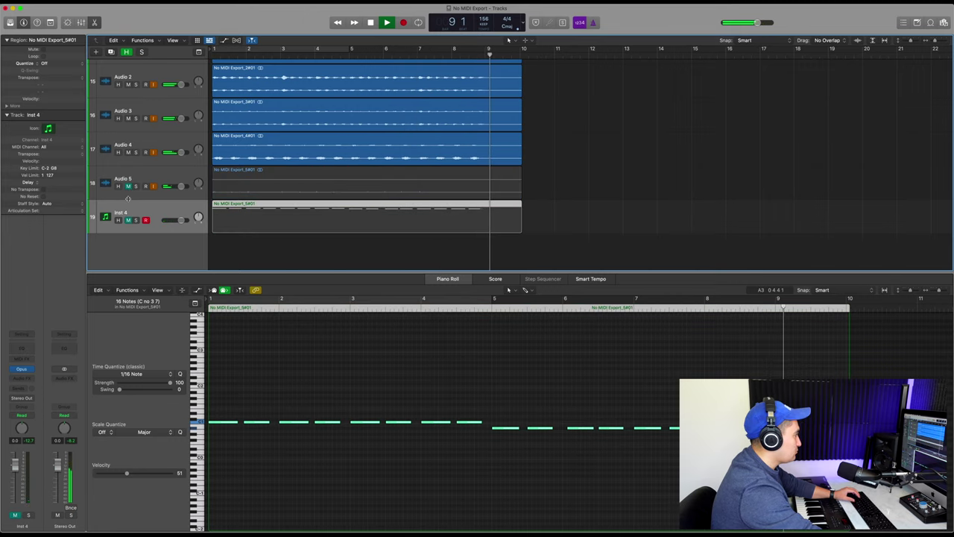
{"action": "left_click", "coordinate": [128, 186]}
{"action": "left_click", "coordinate": [127, 219]}
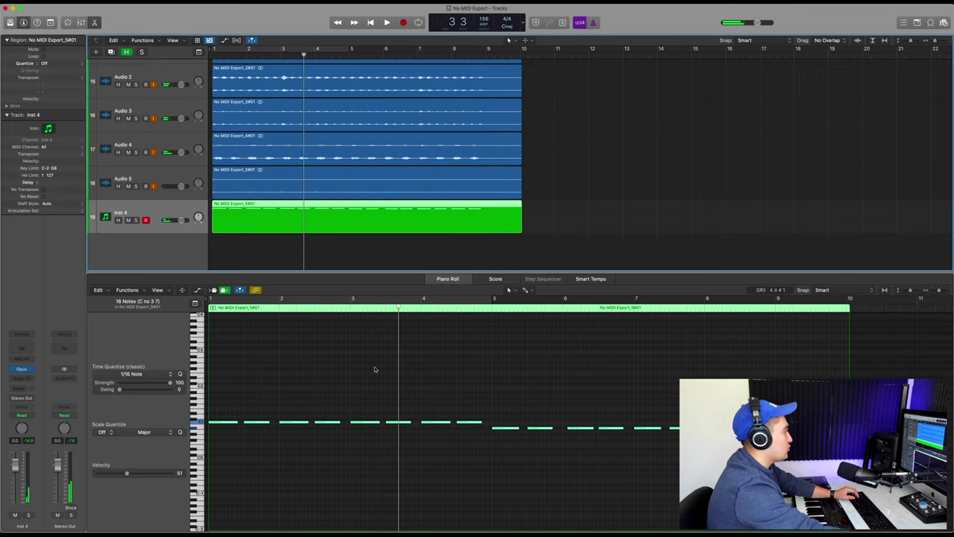
{"action": "left_click", "coordinate": [128, 186]}
{"action": "left_click", "coordinate": [128, 220]}
{"action": "left_click", "coordinate": [155, 144]}
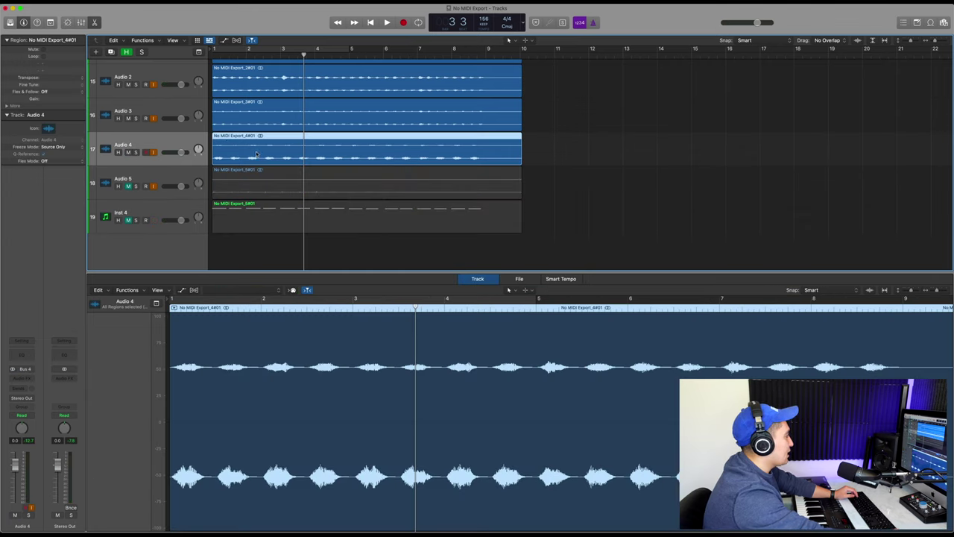
Set Audio 4's flex mode to Flex Pitch.
{"action": "left_click", "coordinate": [262, 290]}
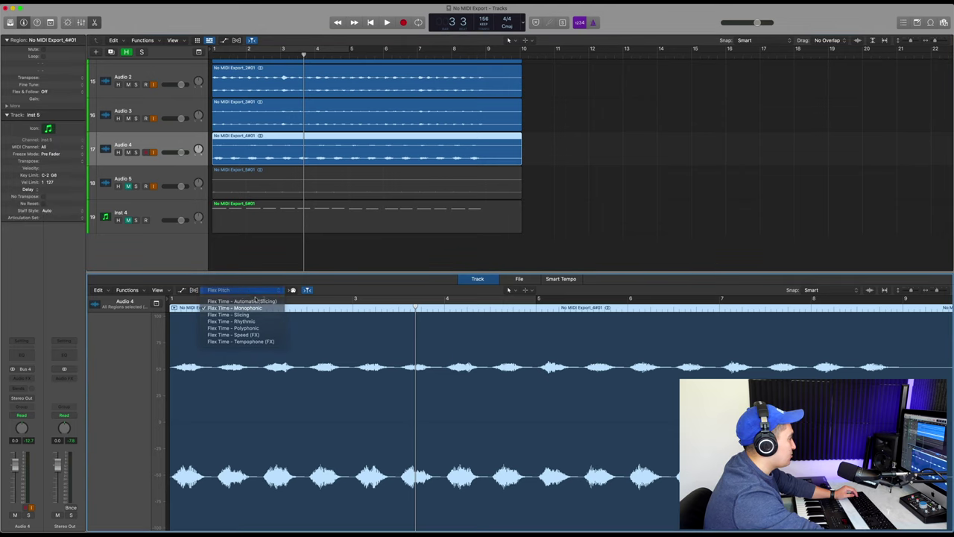
{"action": "left_click", "coordinate": [233, 300]}
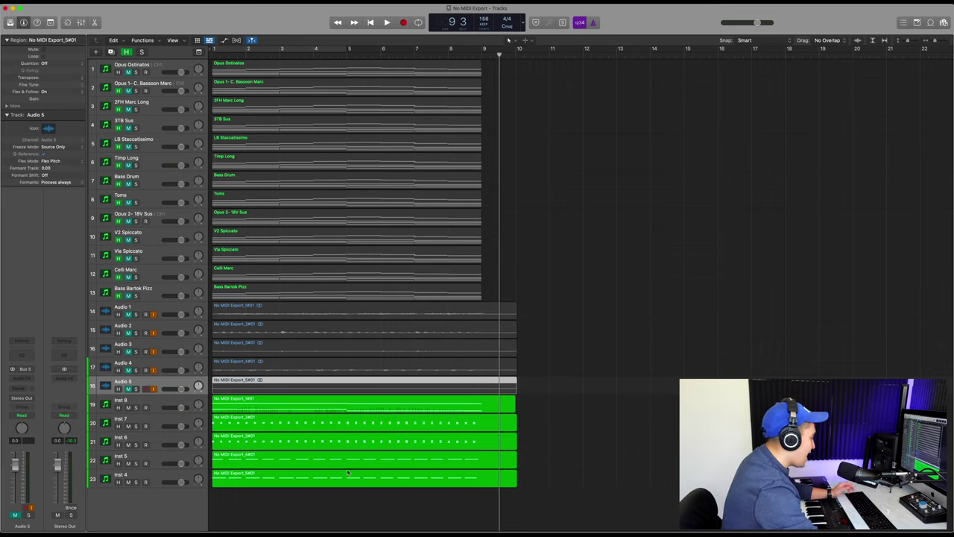
{"action": "key", "text": "super+Down"}
{"action": "key", "text": "super+Down"}
{"action": "key", "text": "super+Down"}
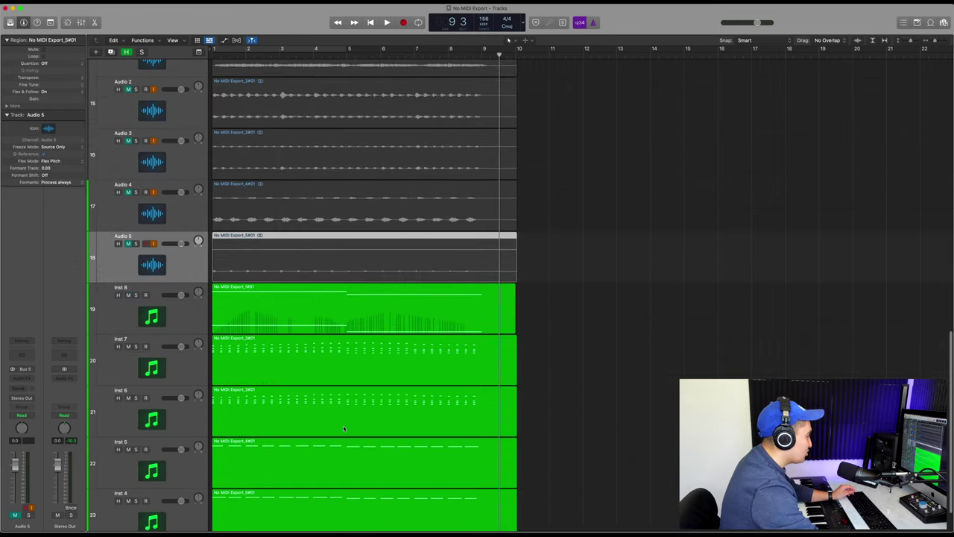
{"action": "key", "text": "super+Right"}
{"action": "key", "text": "super+Right"}
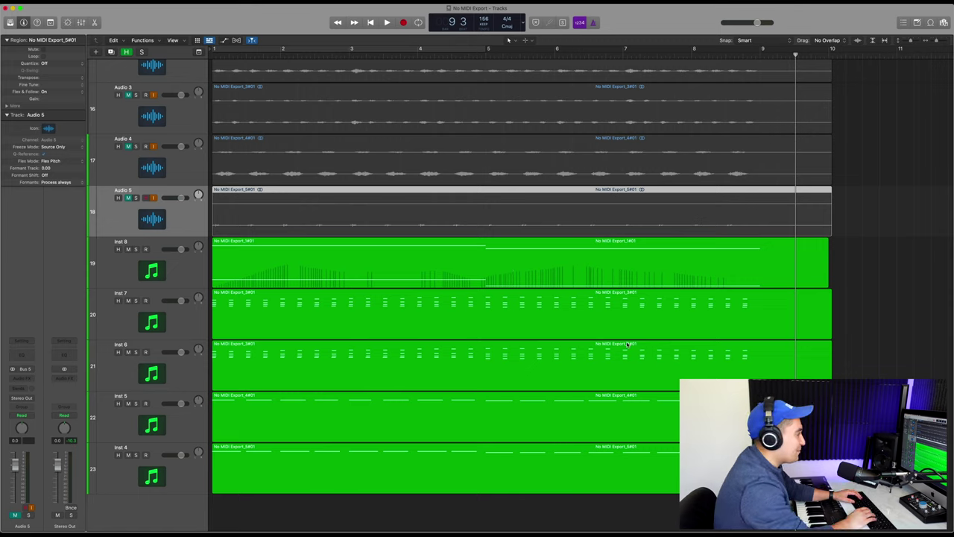
{"action": "key", "text": "Return"}
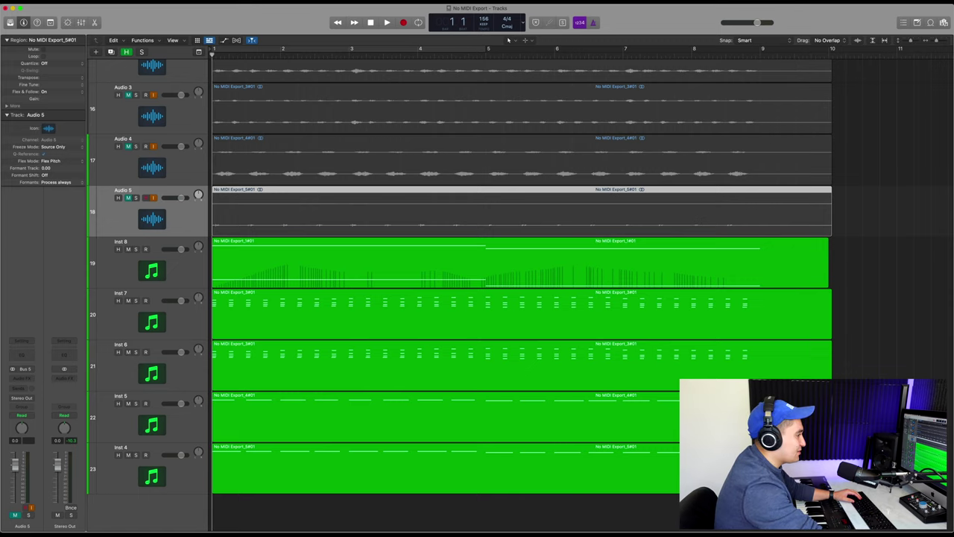
{"action": "left_click_drag", "start_coordinate": [846, 271], "coordinate": [664, 470]}
{"action": "key", "text": "p"}
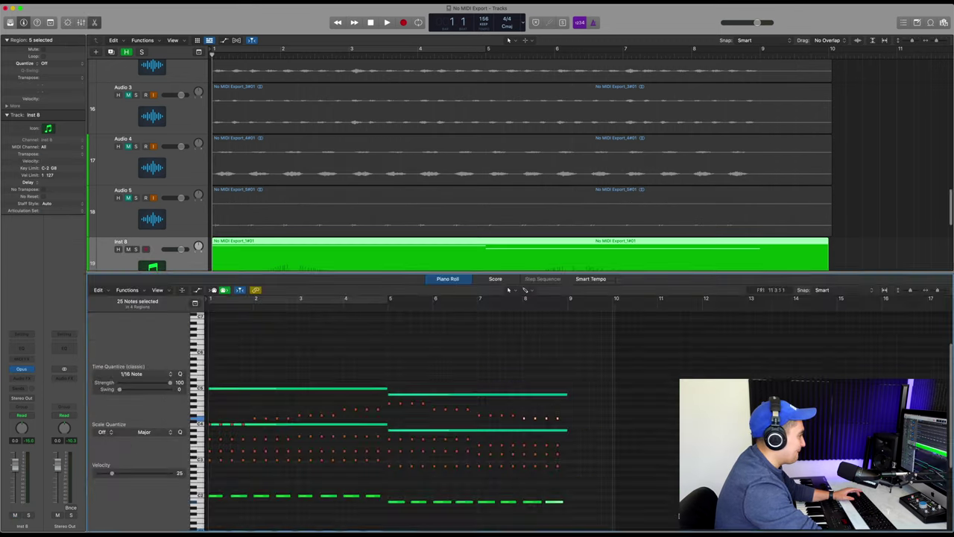
{"action": "key", "text": "space"}
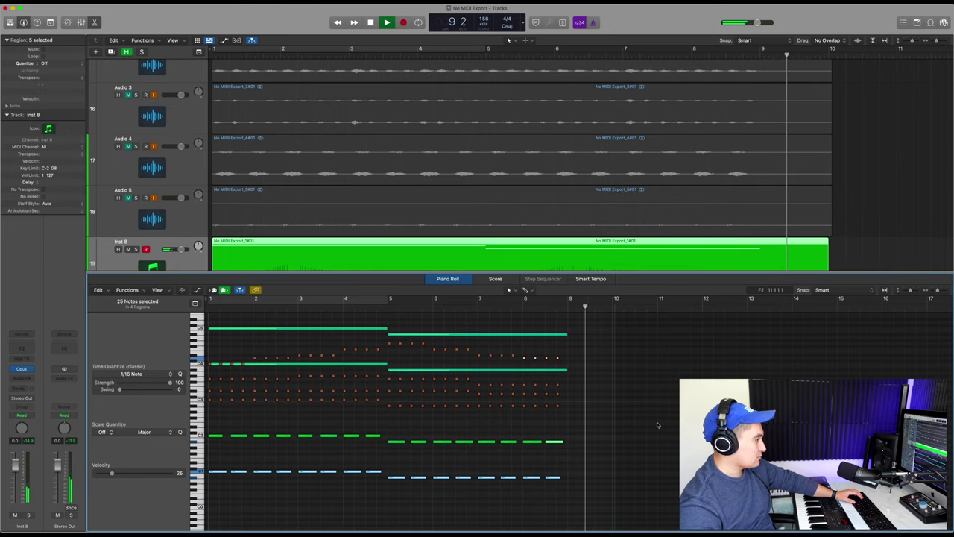
{"action": "key", "text": "space"}
{"action": "scroll", "coordinate": [314, 206], "scroll_direction": "down", "scroll_amount": 5}
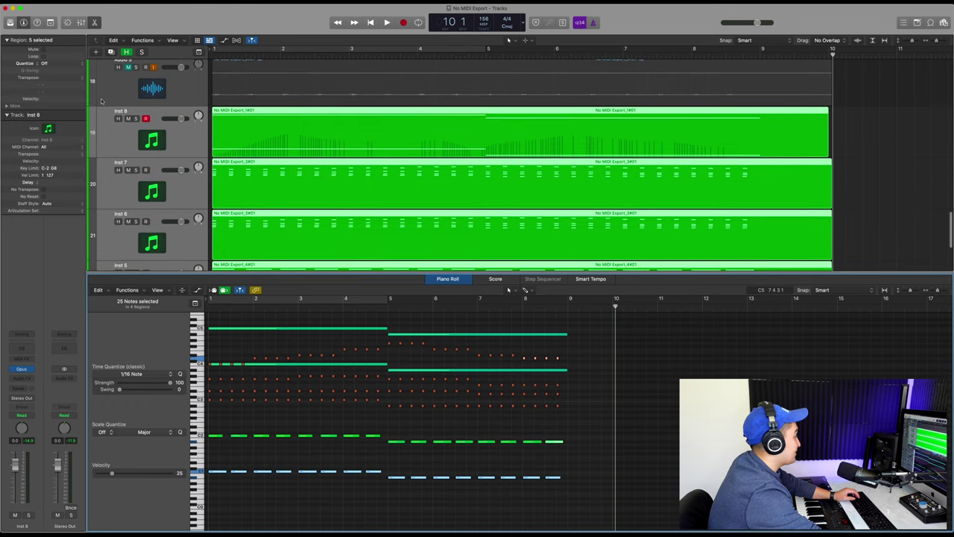
{"action": "left_click", "coordinate": [453, 154]}
{"action": "key", "text": "super+Up"}
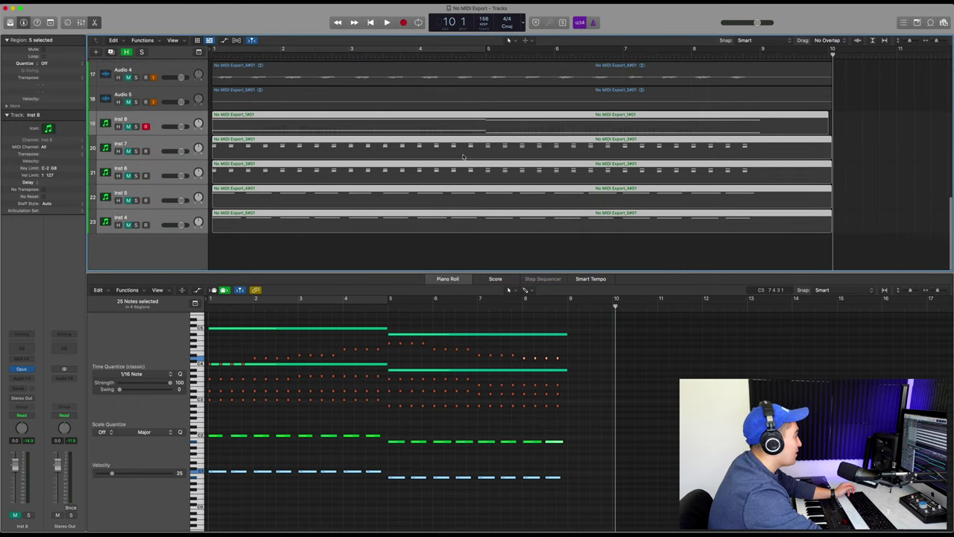
{"action": "scroll", "coordinate": [462, 157], "scroll_direction": "up", "scroll_amount": 5}
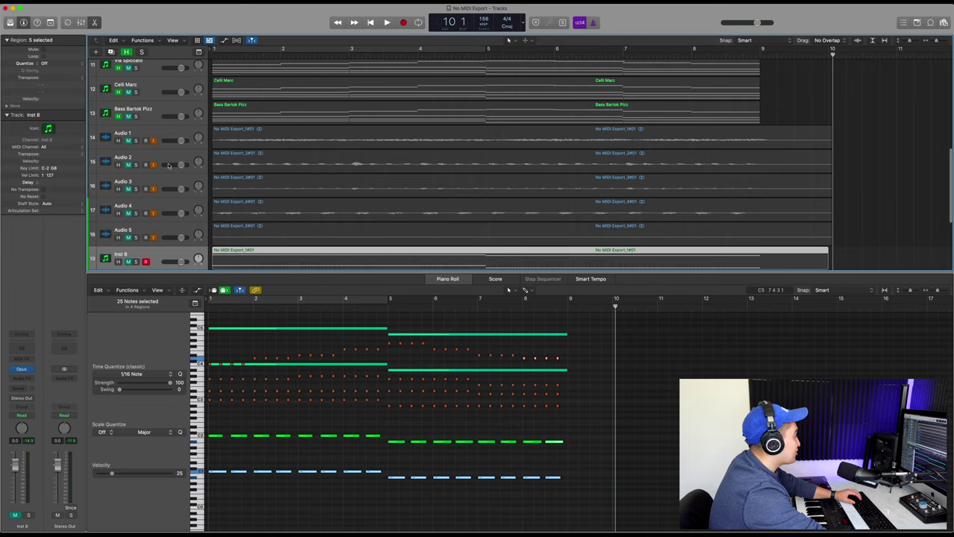
{"action": "left_click", "coordinate": [130, 148]}
{"action": "scroll", "coordinate": [131, 179], "scroll_direction": "up", "scroll_amount": 3}
{"action": "scroll", "coordinate": [130, 199], "scroll_direction": "up", "scroll_amount": 5}
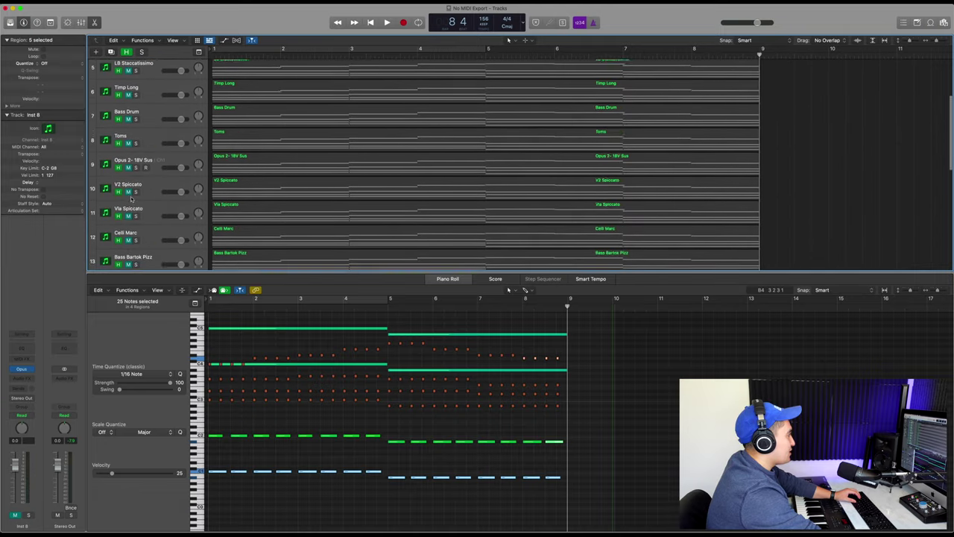
Close the Piano Roll, fit all 23 tracks, open Opus 2- 18V Sus's Opus window, and select tracks 9–13.
{"action": "key", "text": "e"}
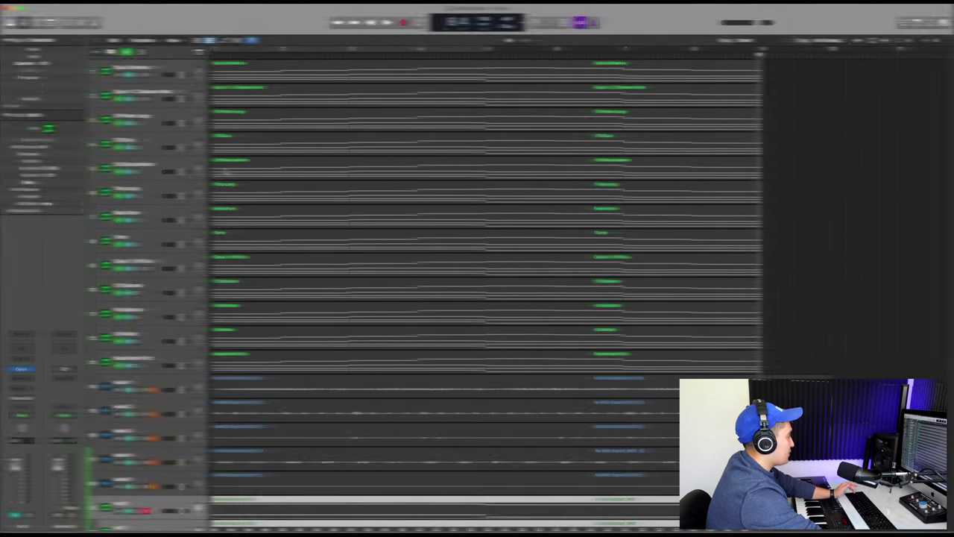
{"action": "key", "text": "z"}
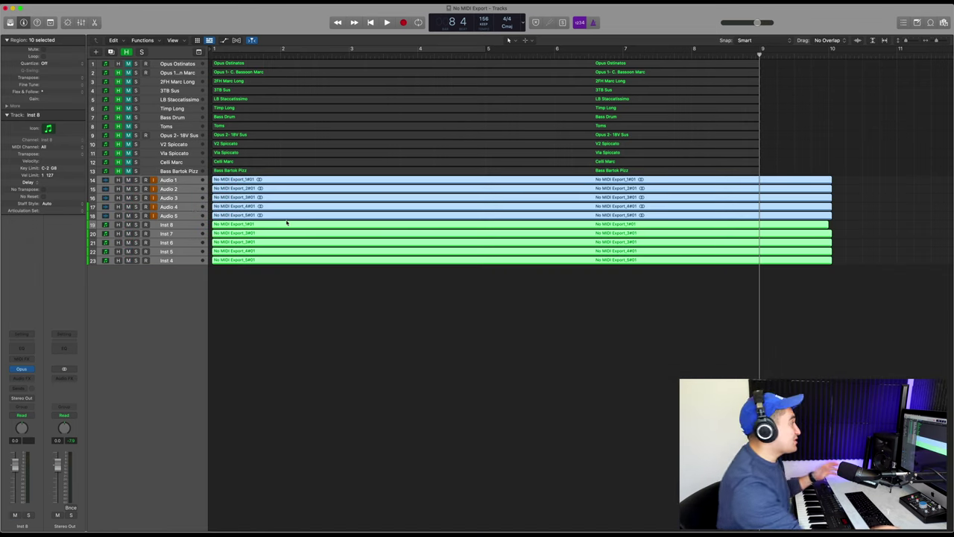
{"action": "left_click", "coordinate": [179, 134]}
{"action": "left_click", "coordinate": [21, 369]}
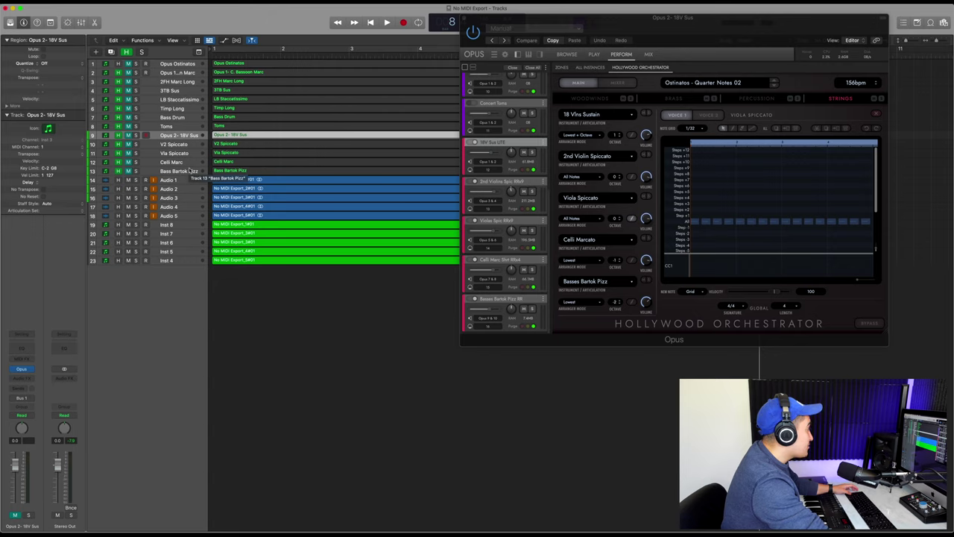
{"action": "left_click", "coordinate": [191, 171], "text": "shift"}
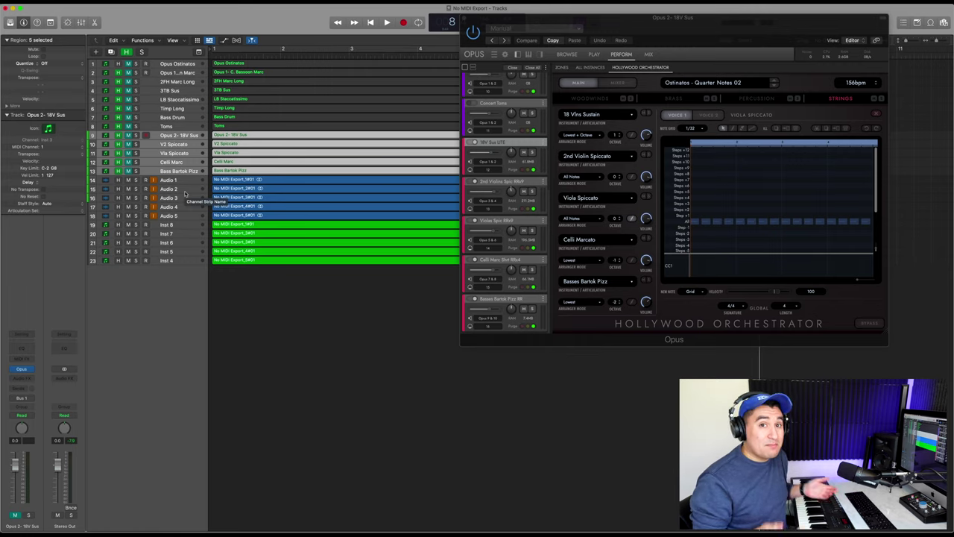
{"action": "key", "text": "super+Down"}
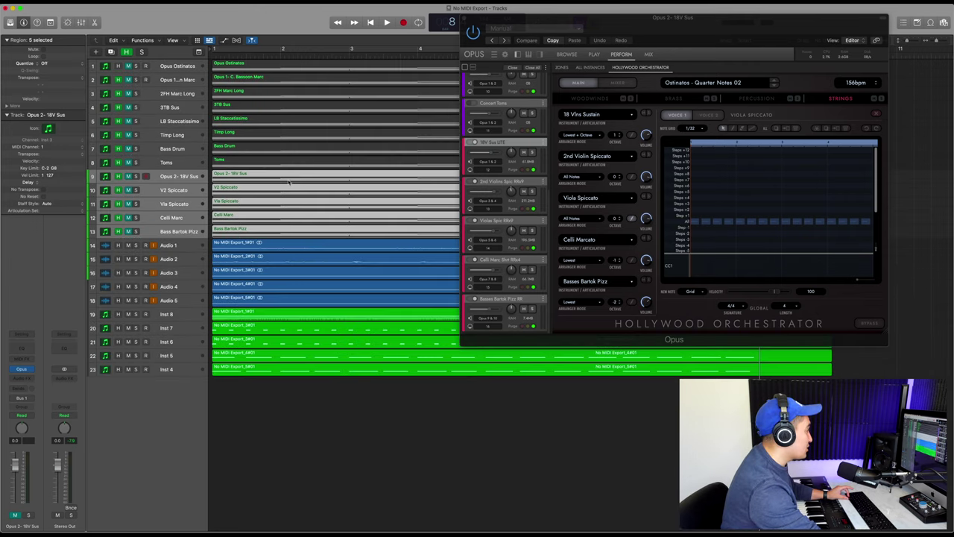
{"action": "key", "text": "super+Down"}
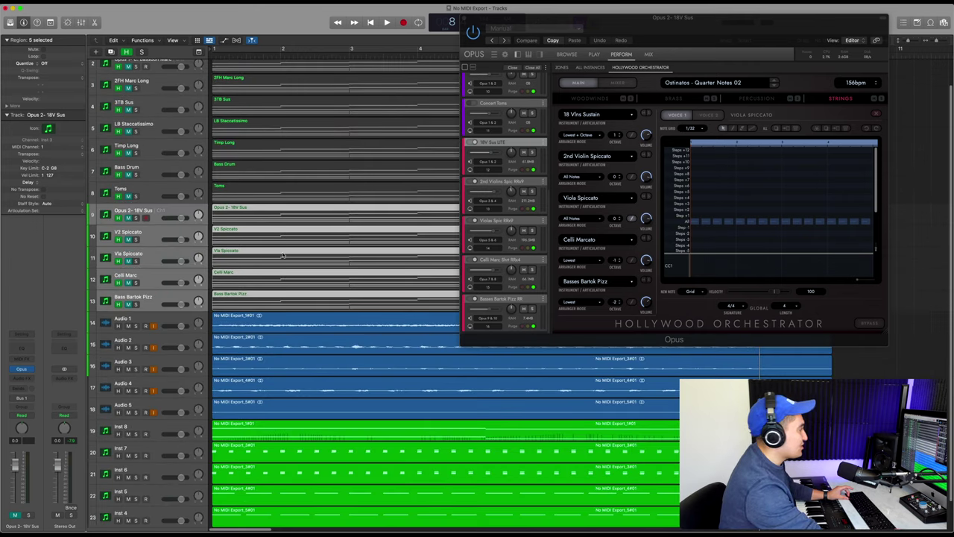